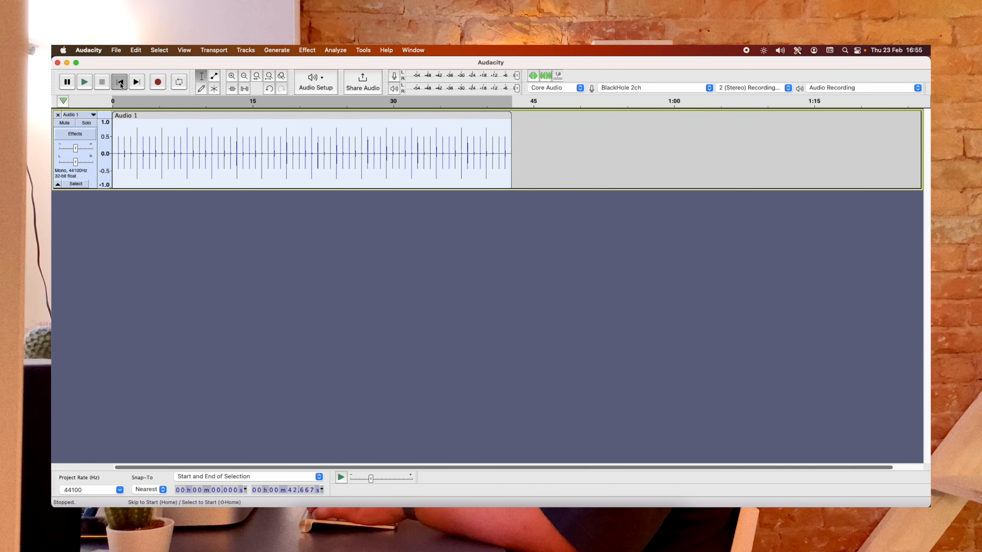
Step: Play the start of the Audio 1 click track briefly to check the beat
click(119, 82)
scroll(147, 232, up, 3)
scroll(146, 233, left, 3)
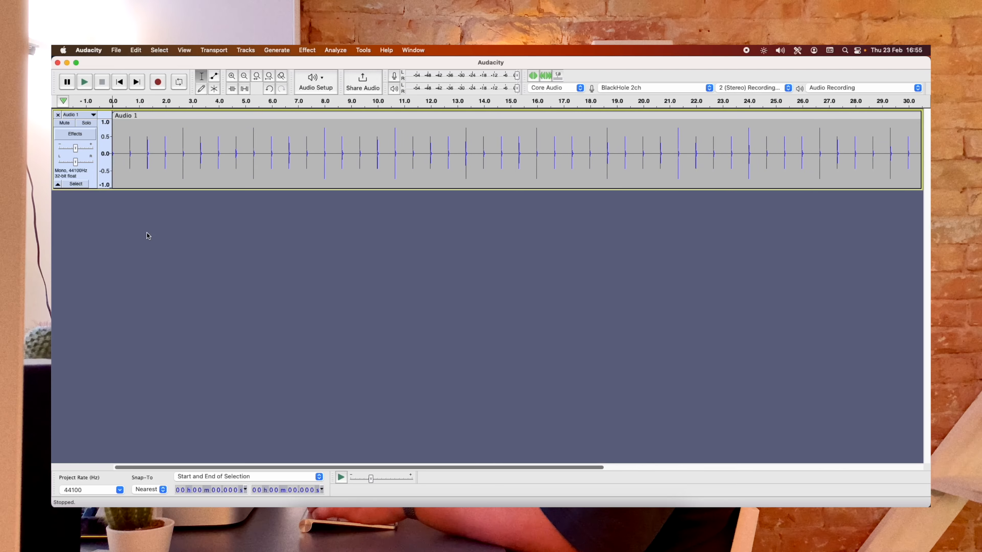
key(space)
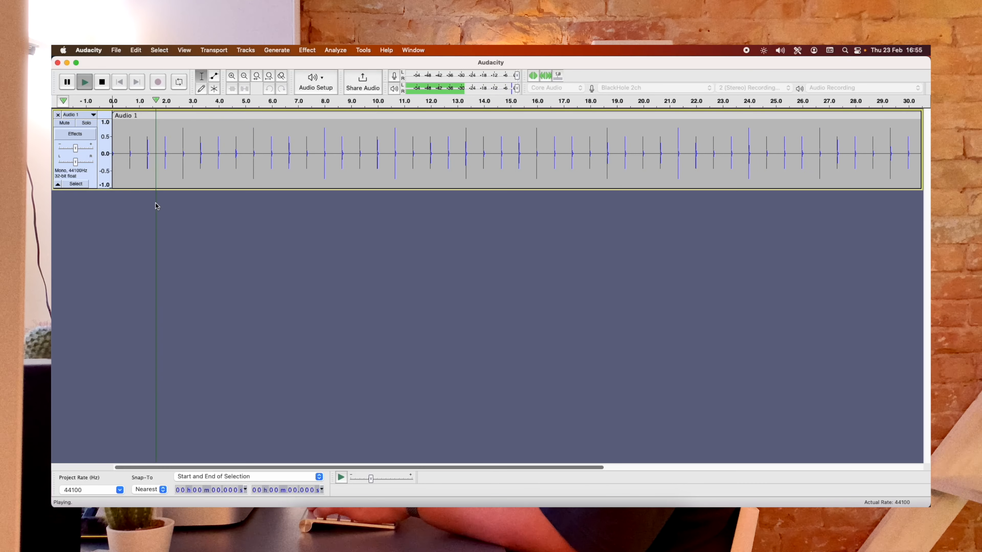
key(space)
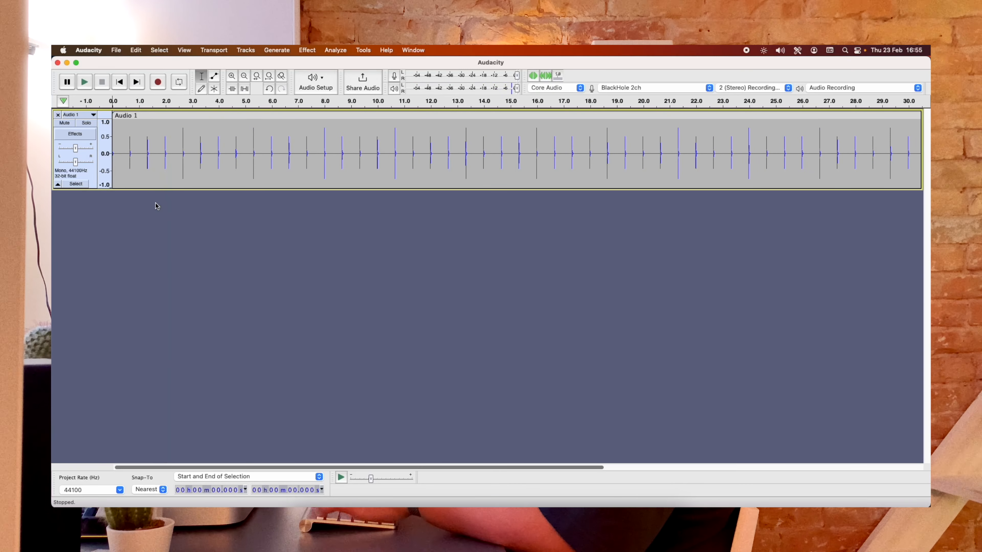
Step: Run Beat Finder on the whole Audio 1 click track to generate beat labels
click(285, 115)
click(334, 49)
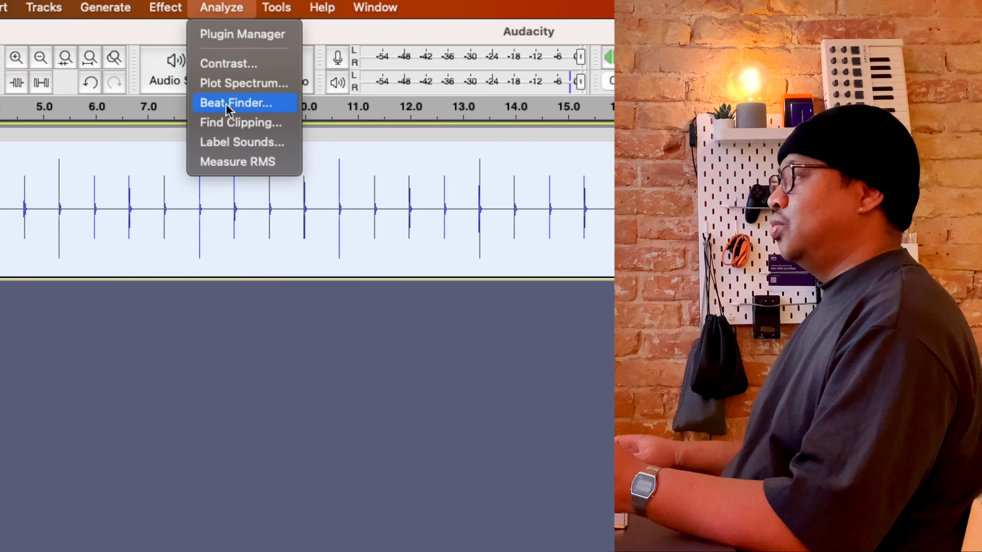
click(216, 103)
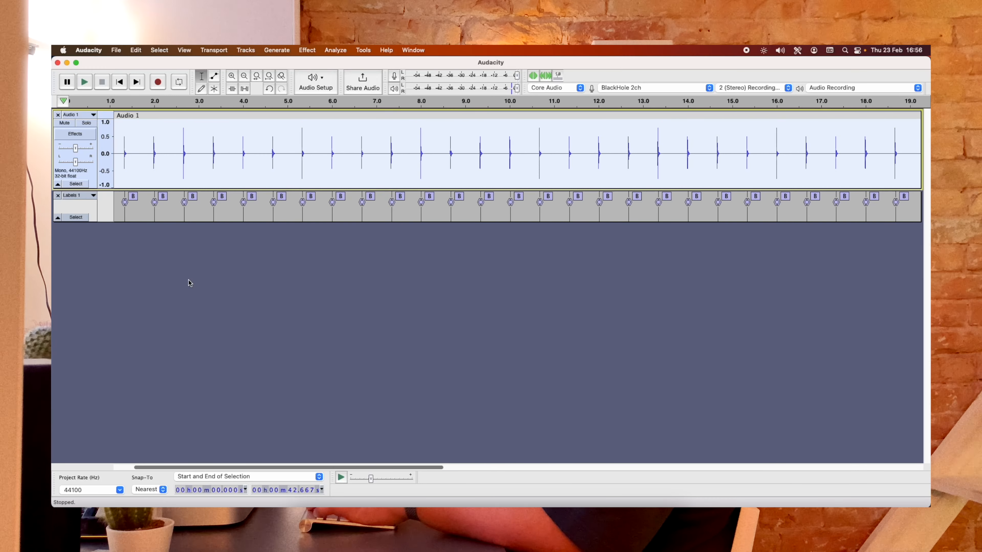
scroll(188, 280, left, 3)
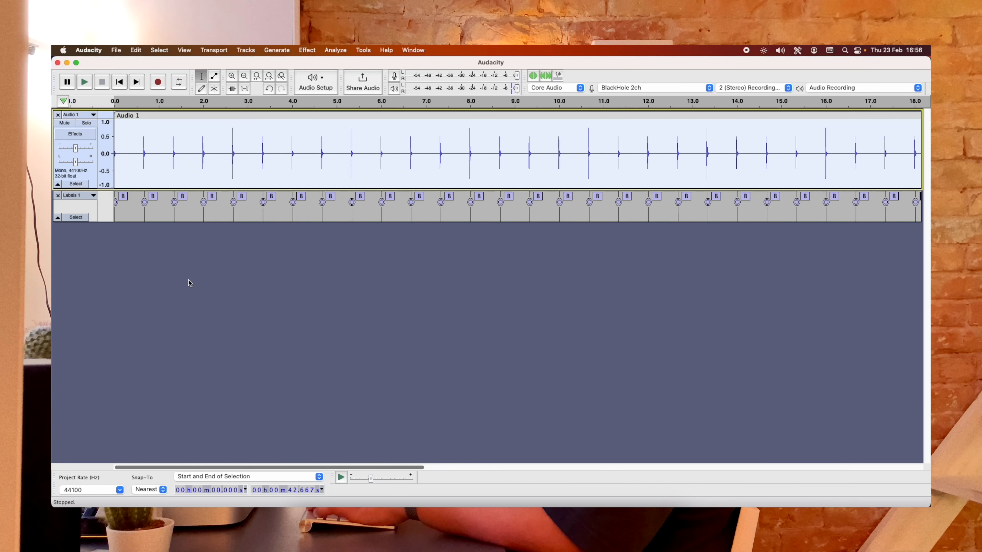
Step: Fit the project to the window width and collapse the Audio 1 and Labels 1 tracks
click(86, 208)
key(super+f)
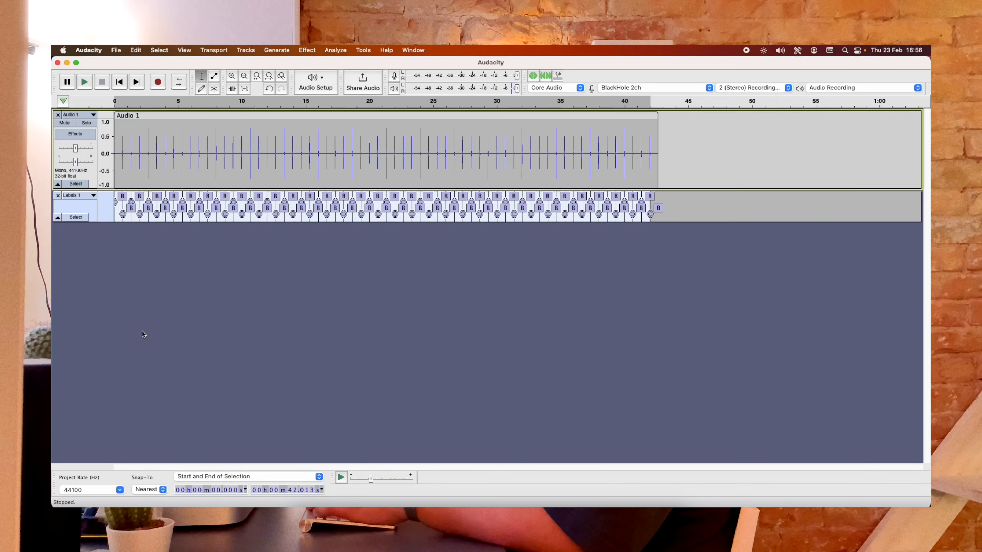
click(58, 185)
click(57, 158)
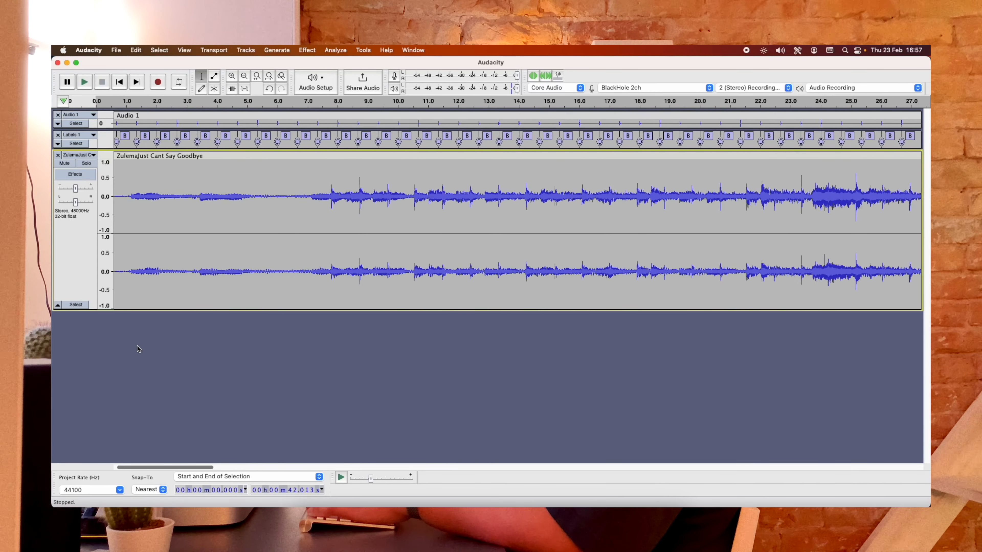
Step: Play the Just Cant Say Goodbye song from about 8 seconds to locate the start of the sample
scroll(138, 346, up, 1)
scroll(138, 346, left, 2)
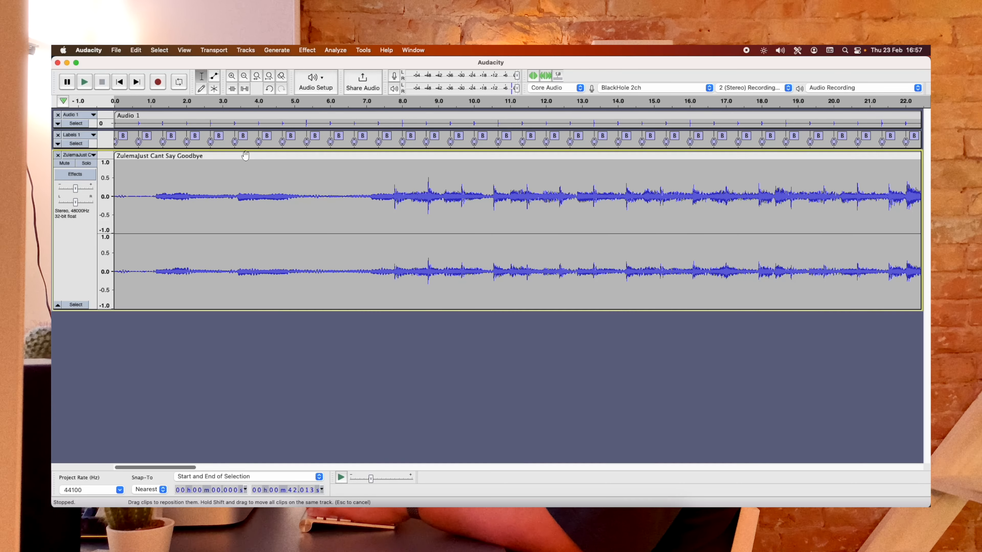
scroll(279, 316, down, 3)
click(210, 101)
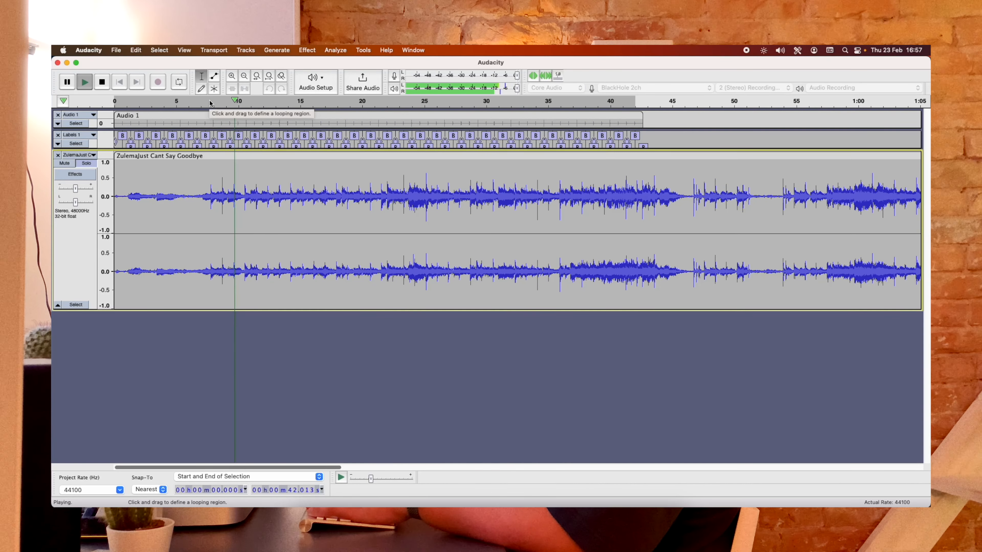
key(space)
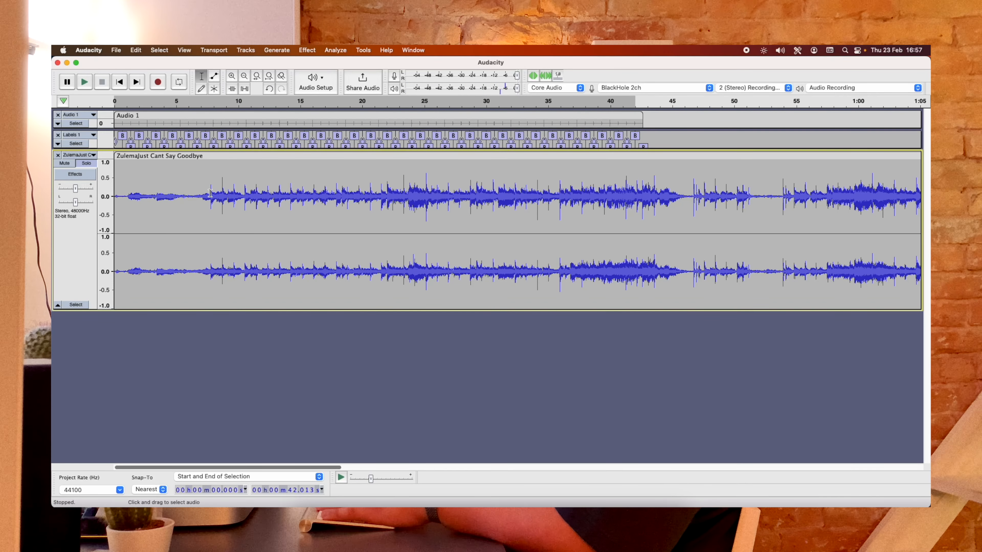
Step: Select the song section from 7.759 to 22.059 seconds, audition it and cut it from the track
drag(210, 193, 384, 211)
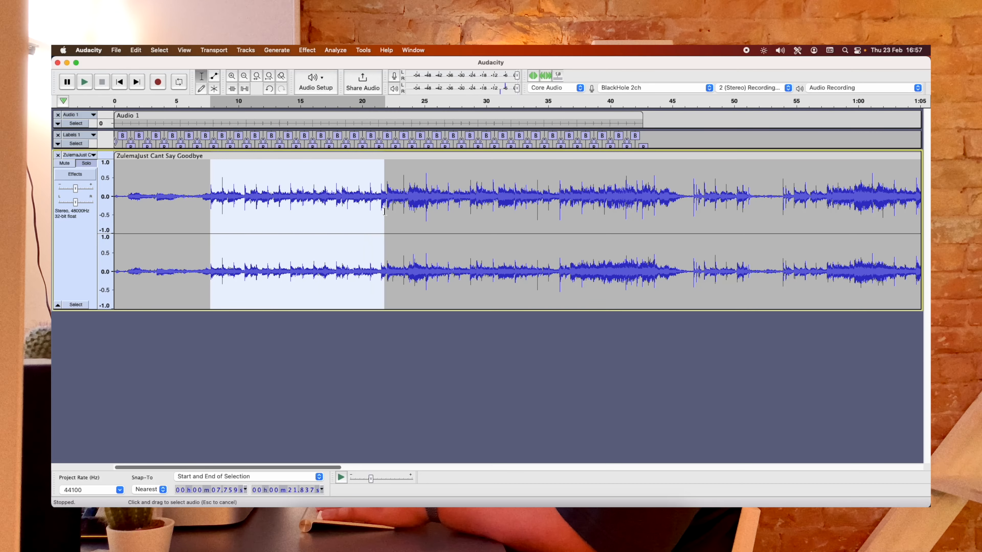
click(339, 103)
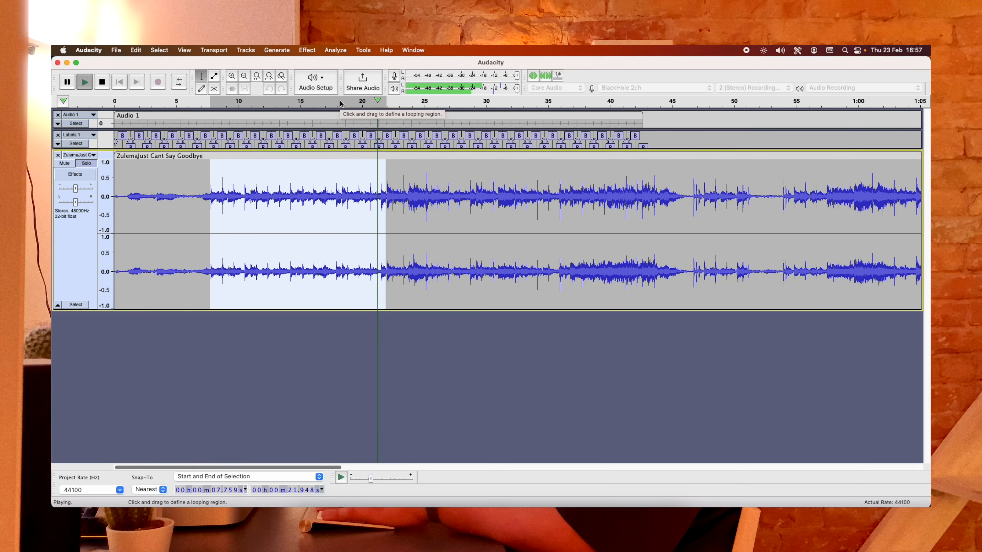
key(shift+Right)
key(shift+Right)
key(shift+Right)
right_click(273, 187)
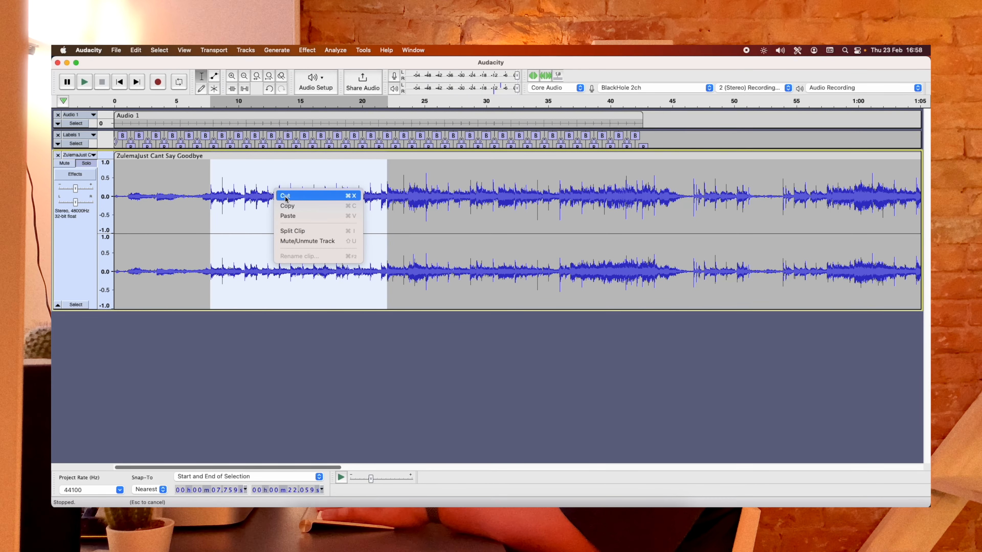
click(241, 202)
key(BackSpace)
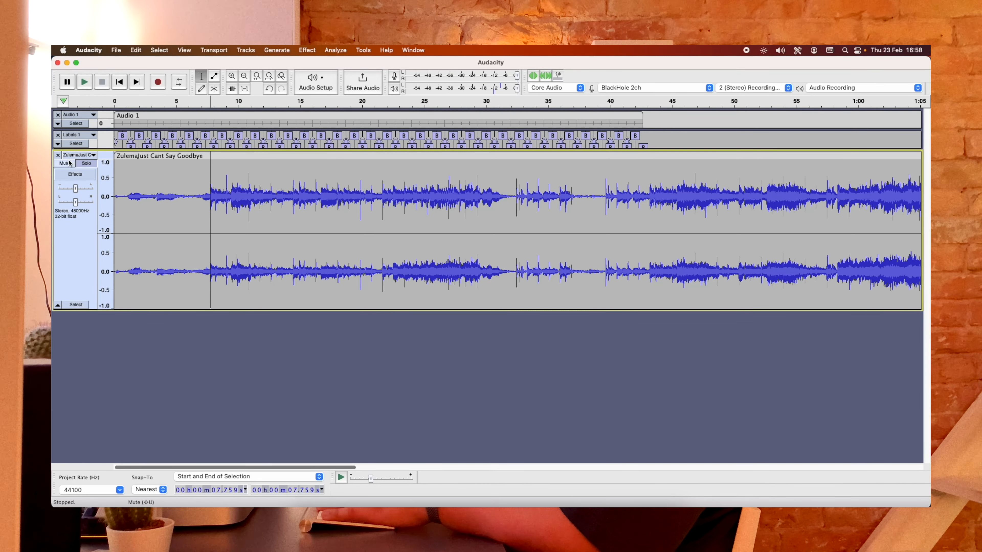
Step: Add a new stereo track and paste the cut song section into it
click(276, 50)
mouse_move(249, 66)
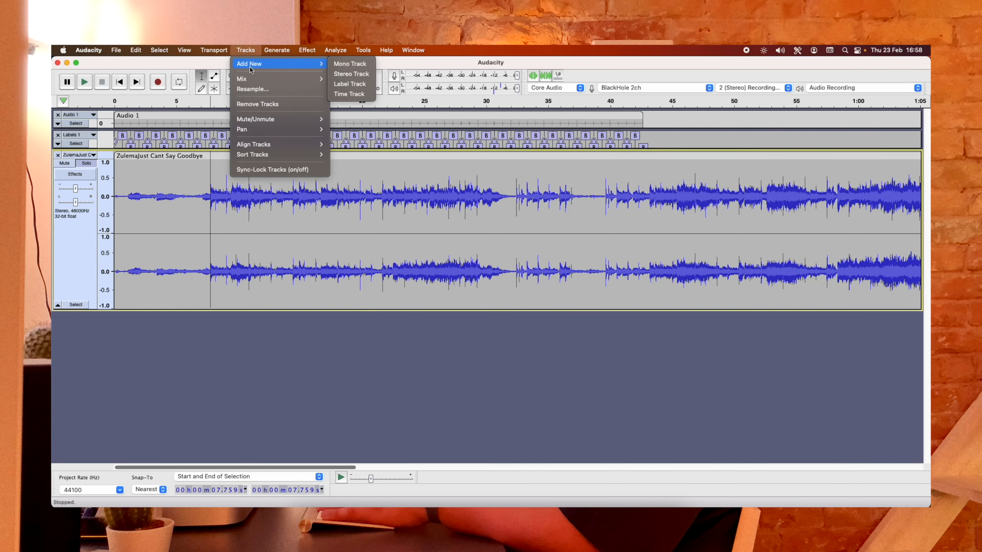
click(335, 75)
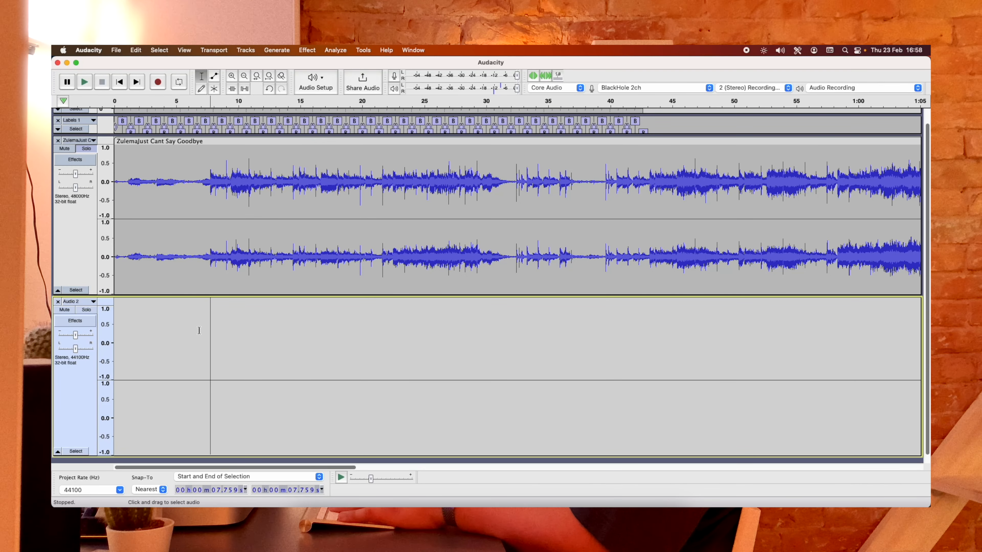
right_click(193, 331)
click(213, 335)
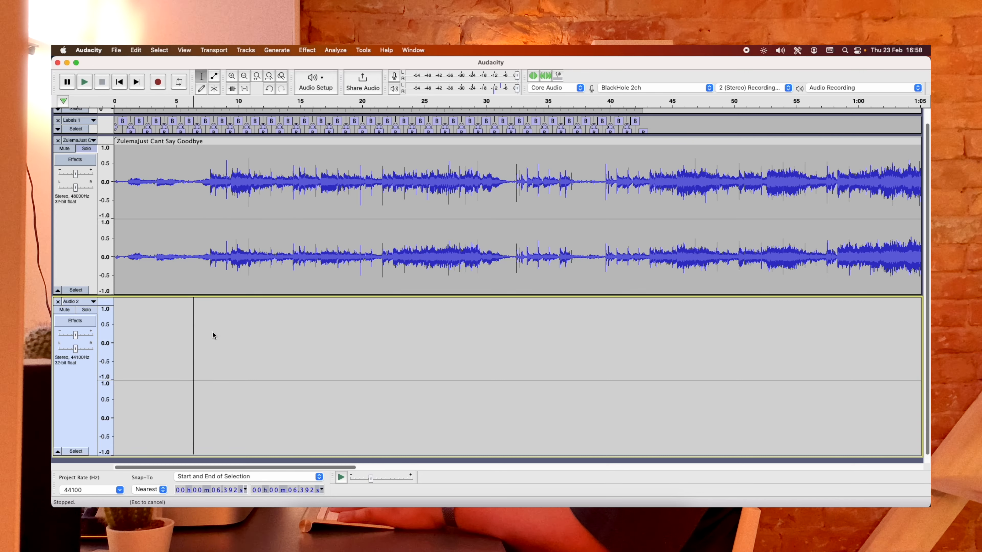
key(super+v)
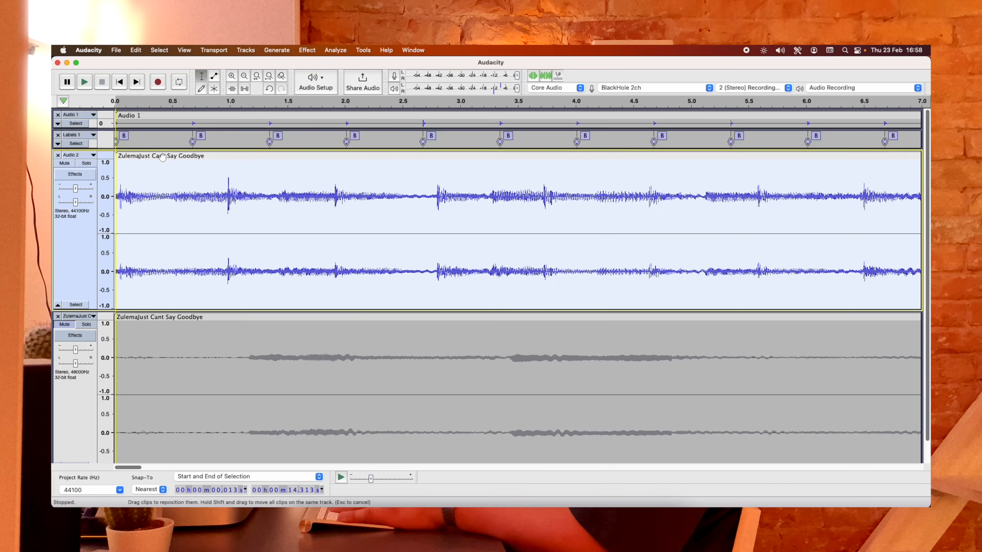
Step: Play the pasted sample against the click track, then expand the Audio 1 track and toggle its mute
scroll(188, 166, down, 5)
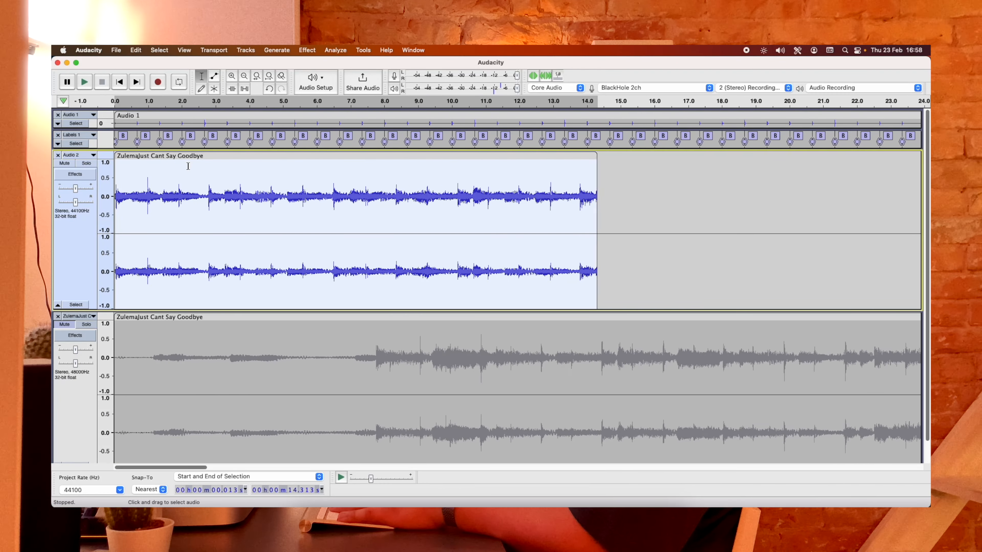
key(space)
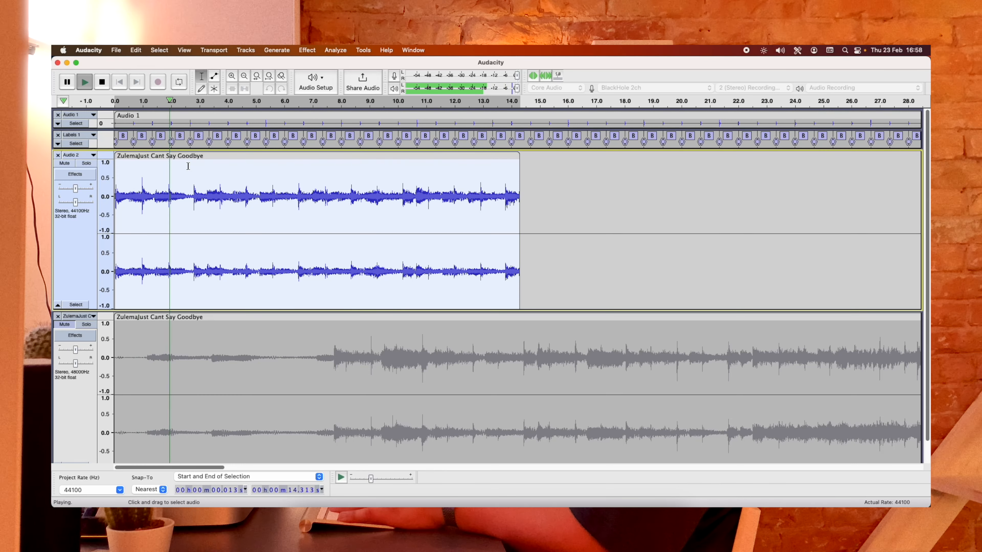
key(space)
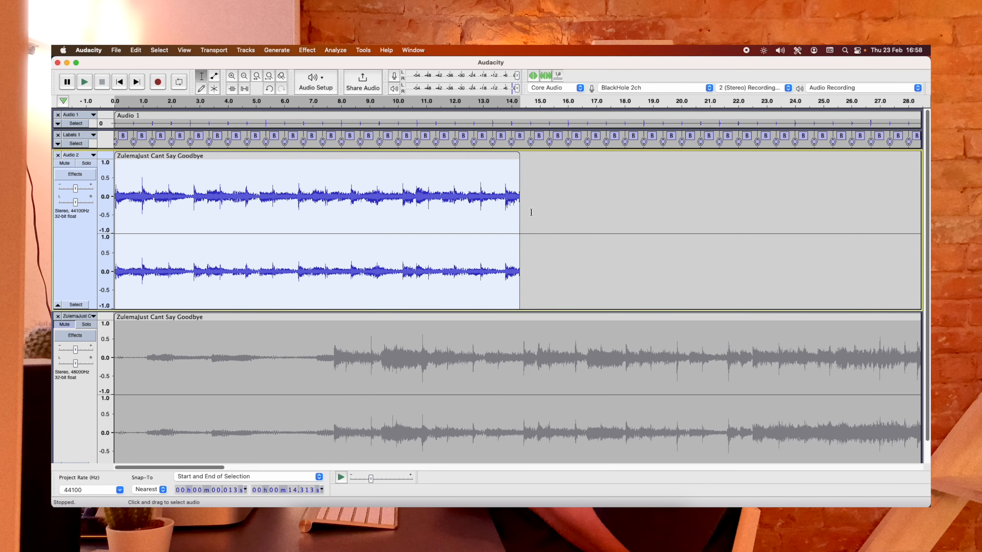
click(58, 124)
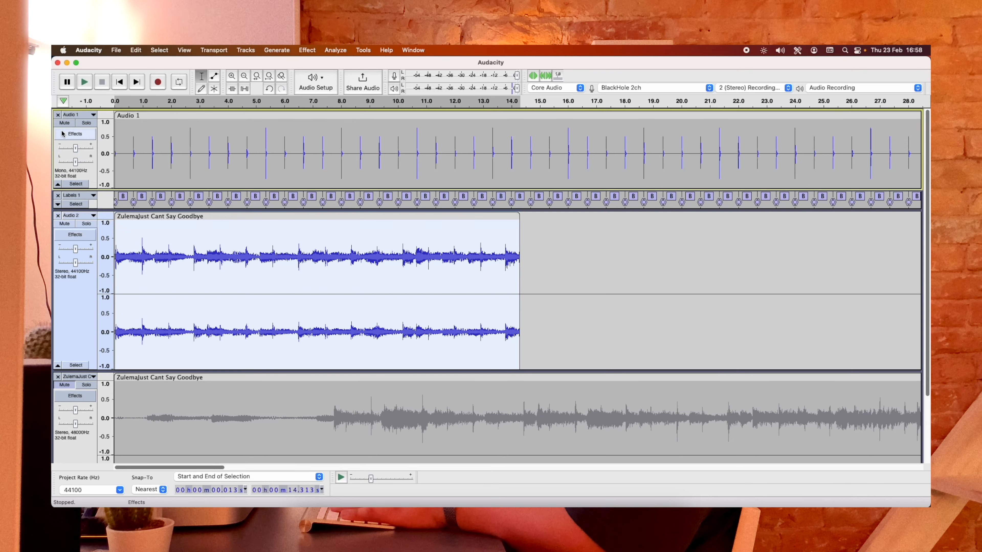
click(64, 124)
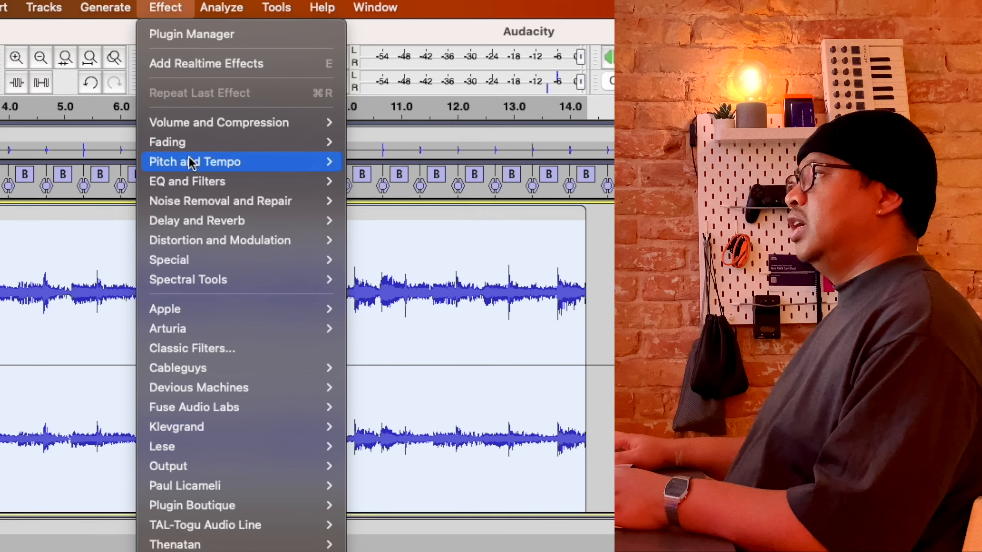
Step: Set the Change Tempo effect for the pasted sample from 65 to 90 beats per minute
mouse_move(192, 166)
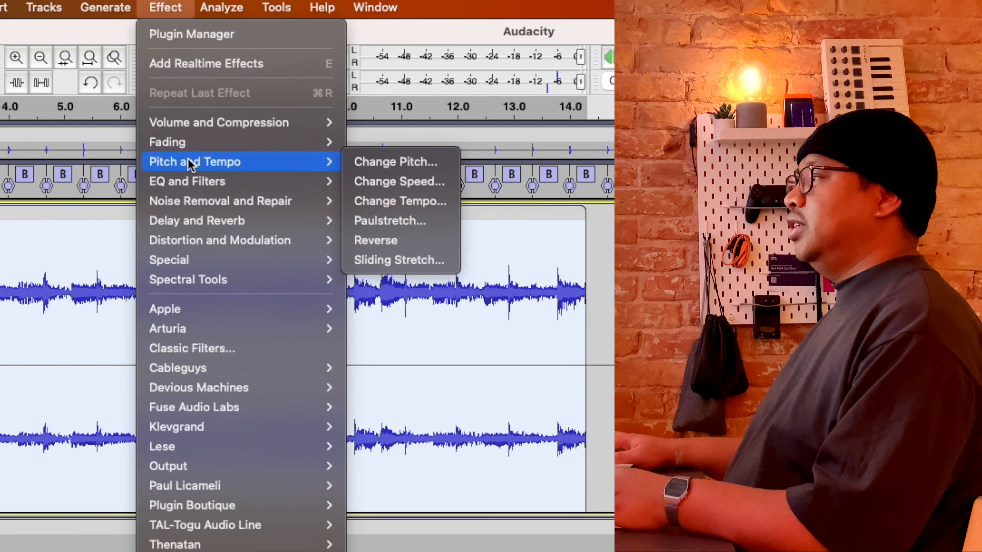
click(398, 201)
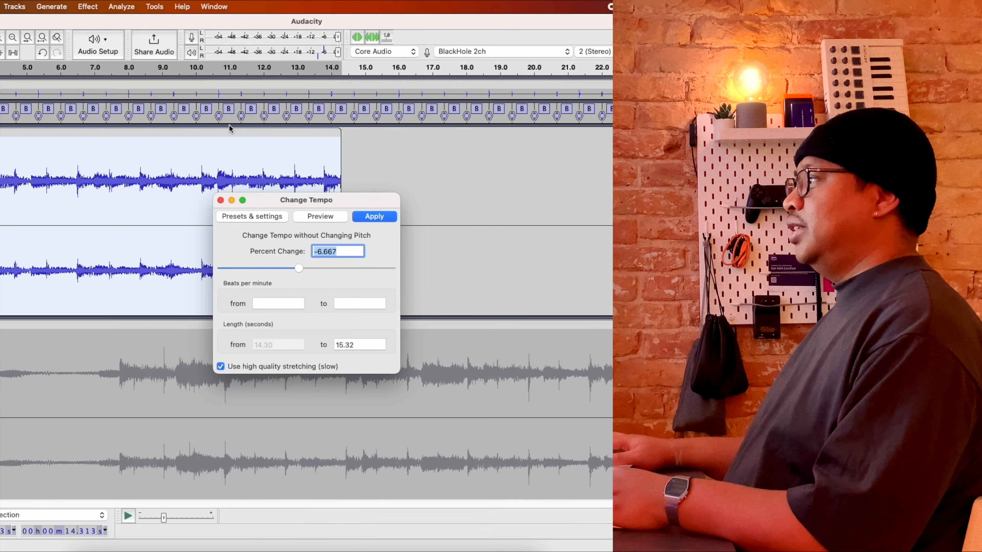
click(282, 304)
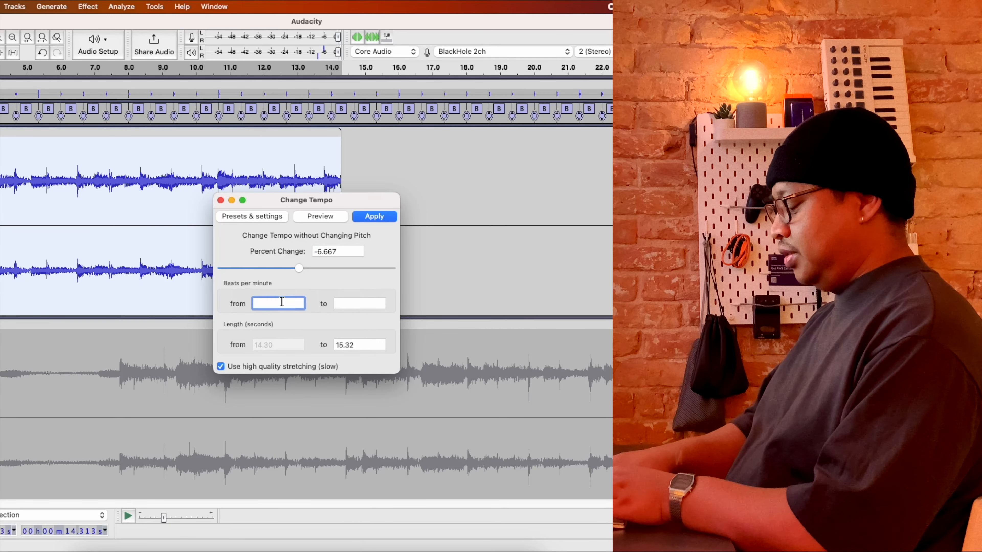
text(65)
key(Tab)
text(90)
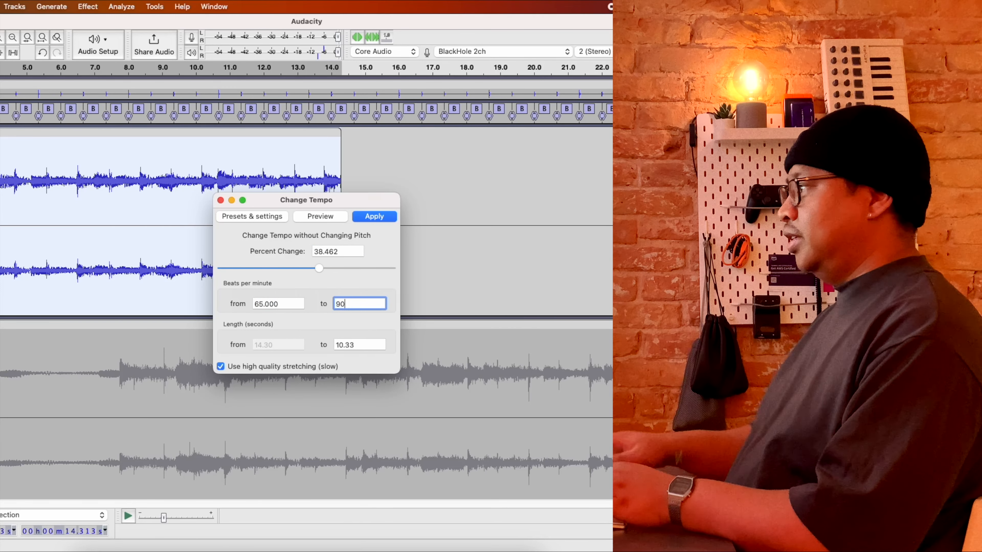
Step: Preview the tempo change, apply it to the sample and play the result
click(317, 216)
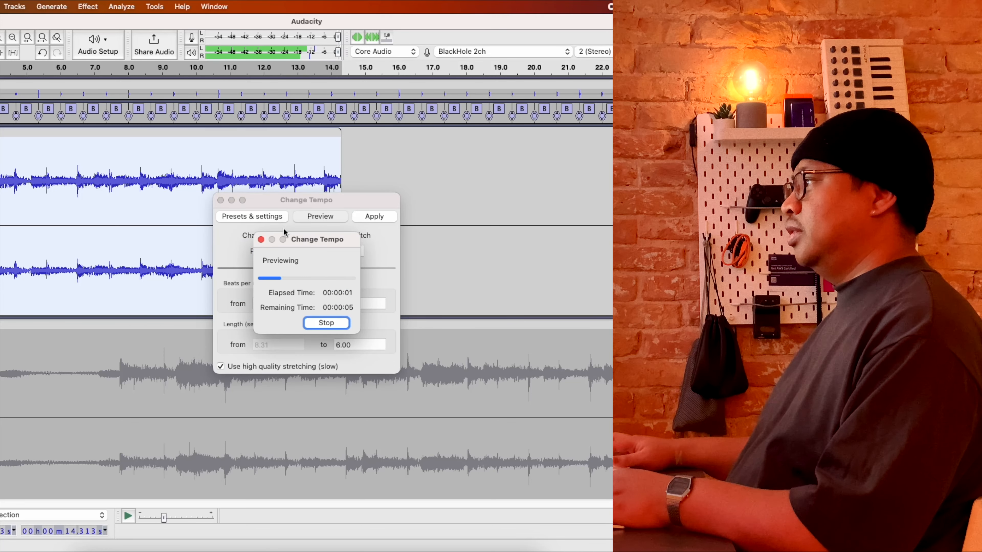
click(261, 240)
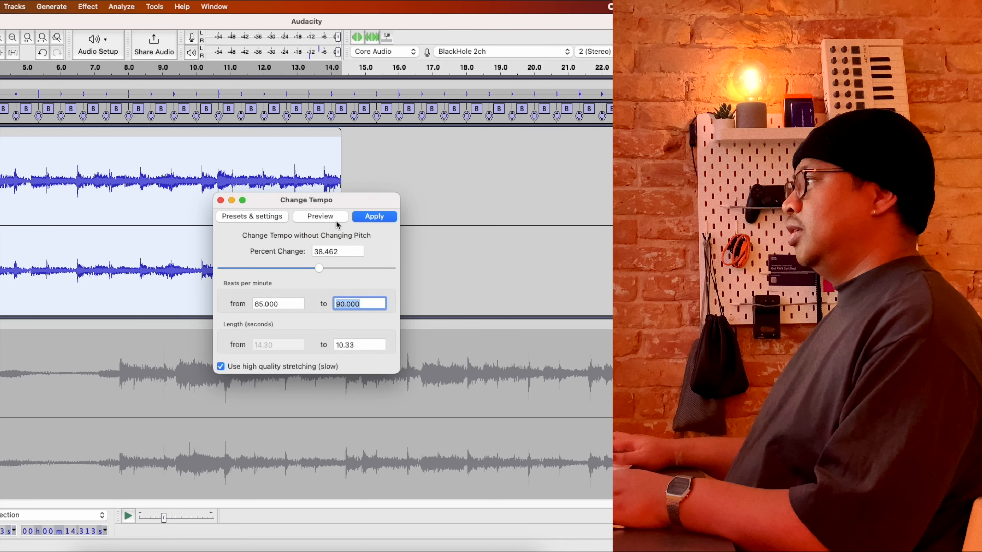
click(369, 217)
key(space)
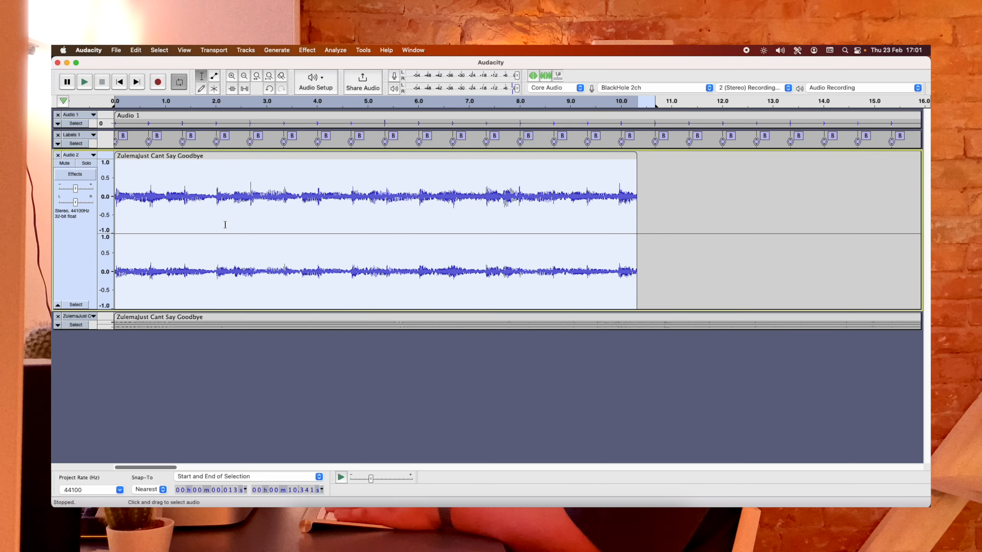
Step: Set the Bass and Treble effect for the sample to 11 dB bass and -18 dB treble and preview it
scroll(225, 224, up, 3)
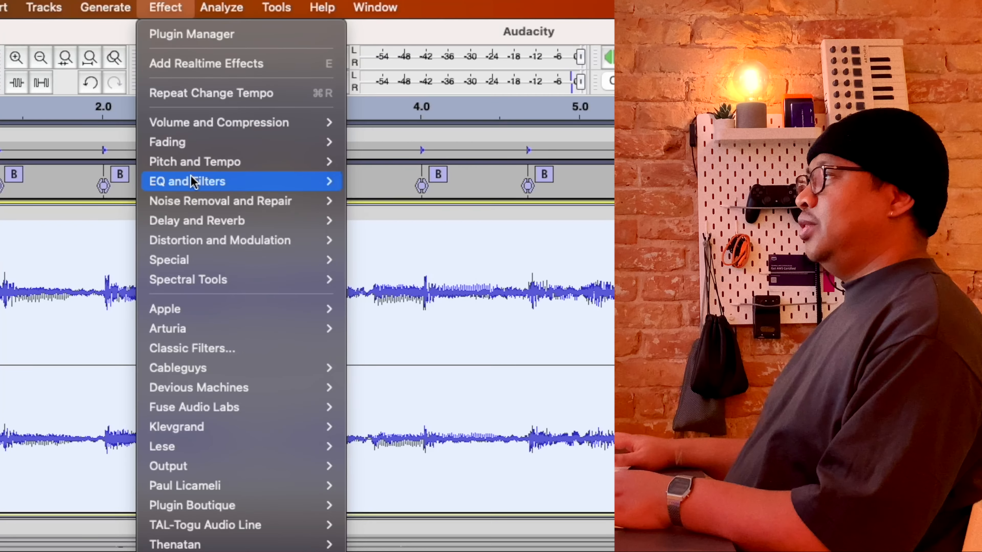
mouse_move(232, 181)
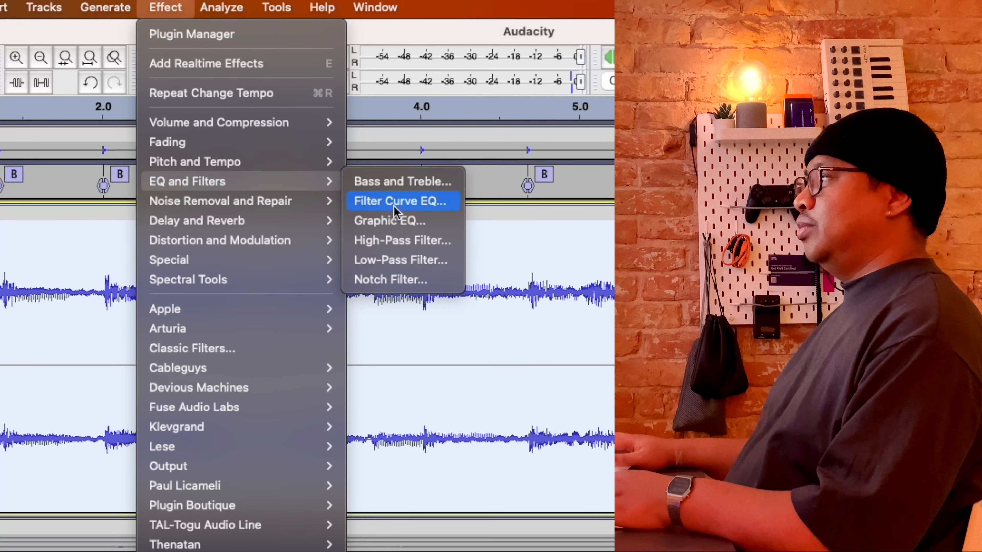
click(411, 189)
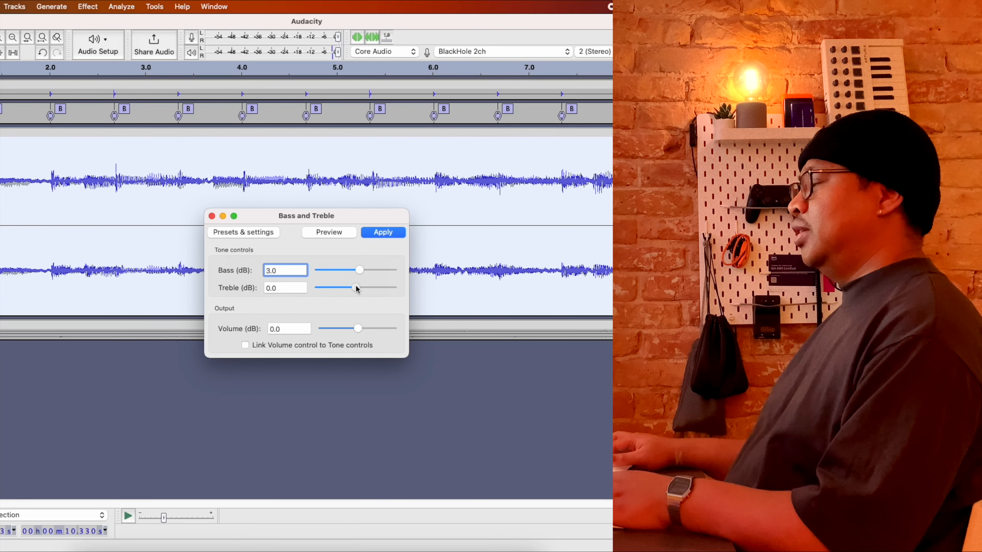
drag(353, 289, 350, 289)
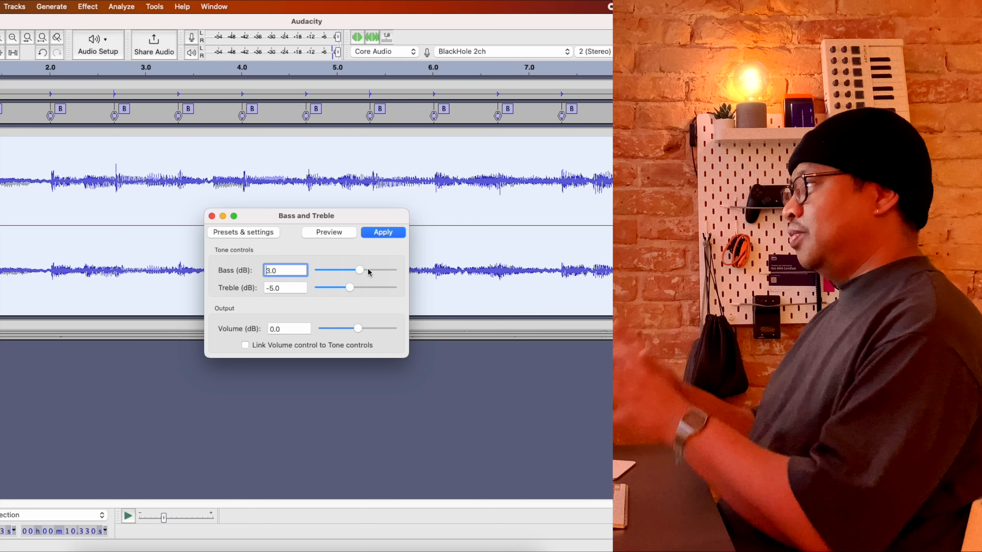
click(332, 235)
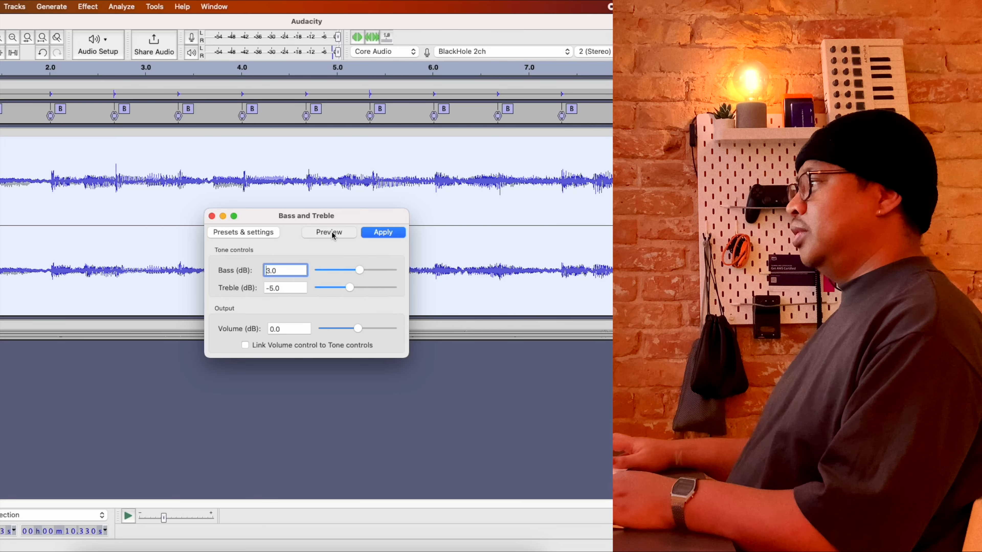
click(261, 240)
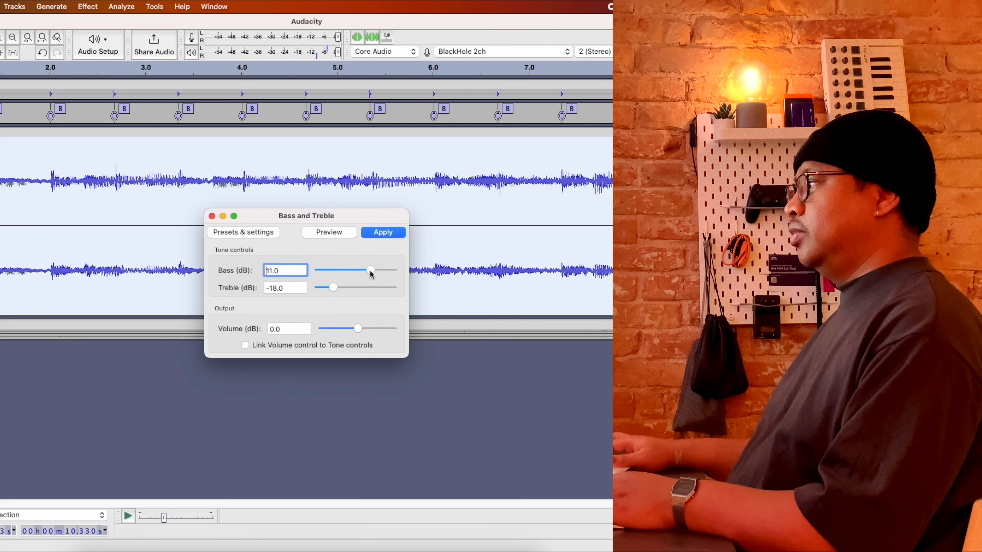
click(329, 234)
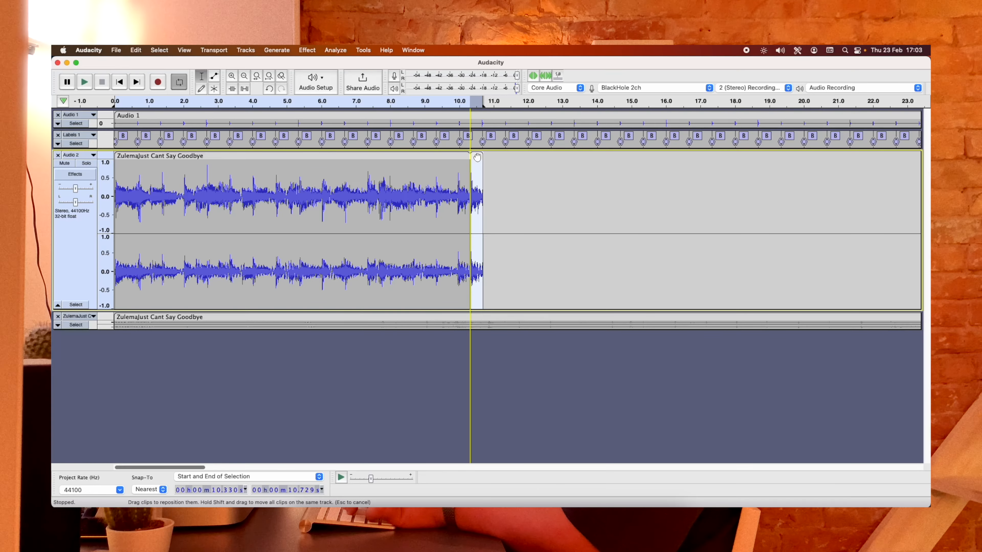
Step: Move the short clip at the end of the sample against the main clip in the Audio 2 track
drag(477, 157, 476, 156)
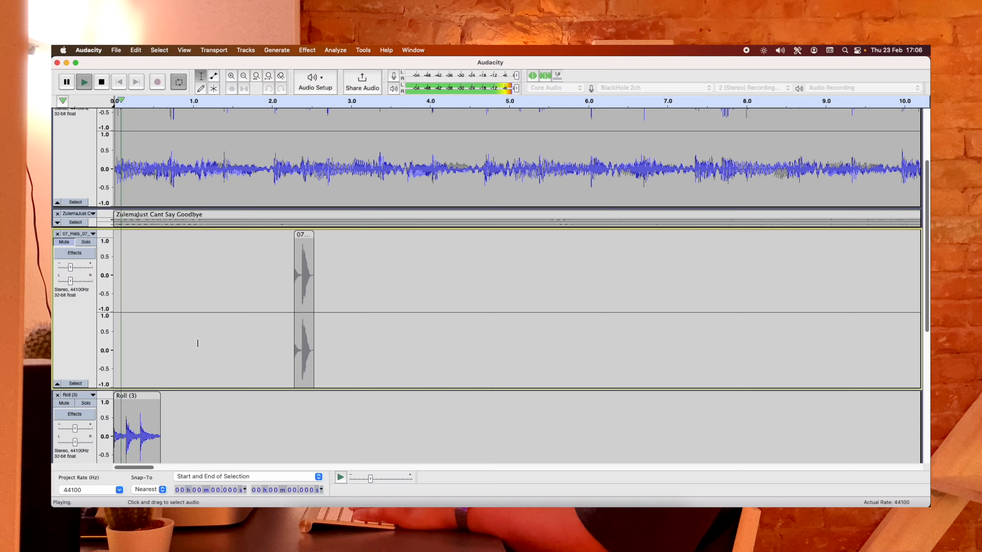
Step: Position the Roll (3) clip at about 1.85 seconds in its track and play the arrangement
scroll(198, 343, down, 5)
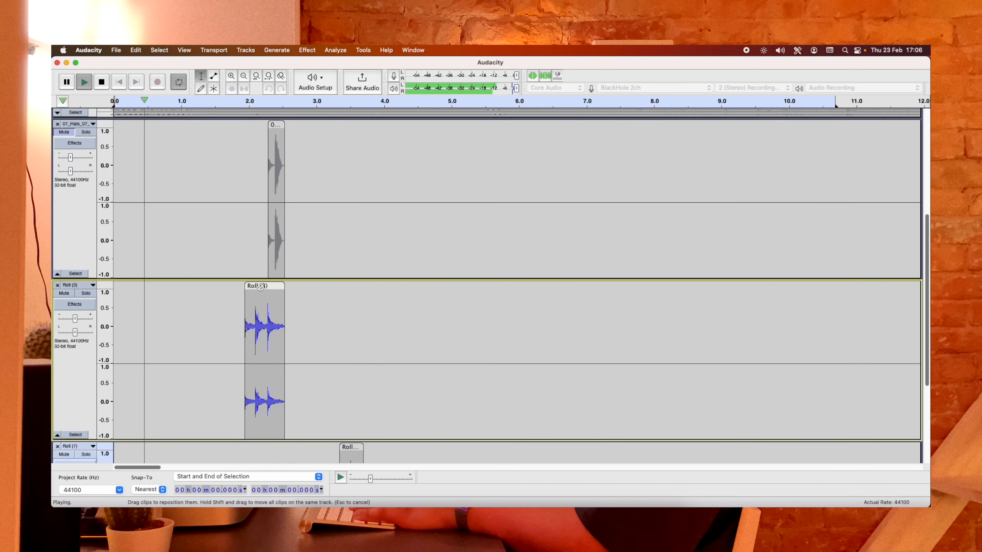
scroll(260, 288, up, 5)
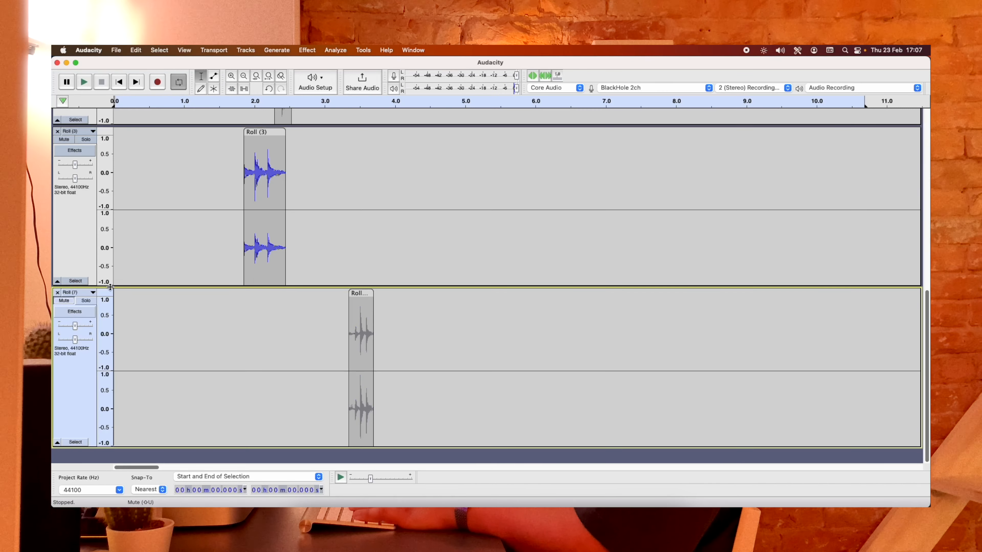
scroll(191, 268, up, 5)
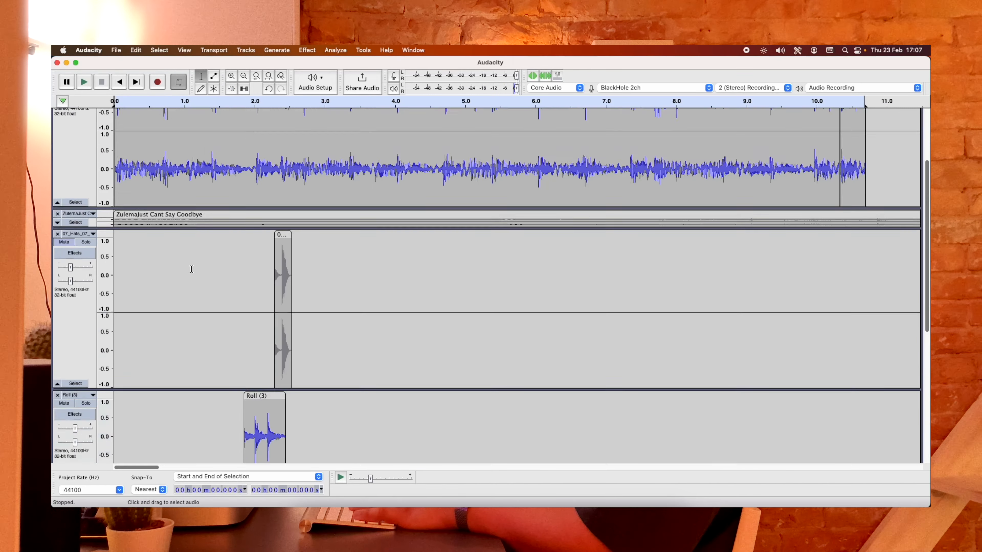
scroll(193, 267, down, 6)
key(space)
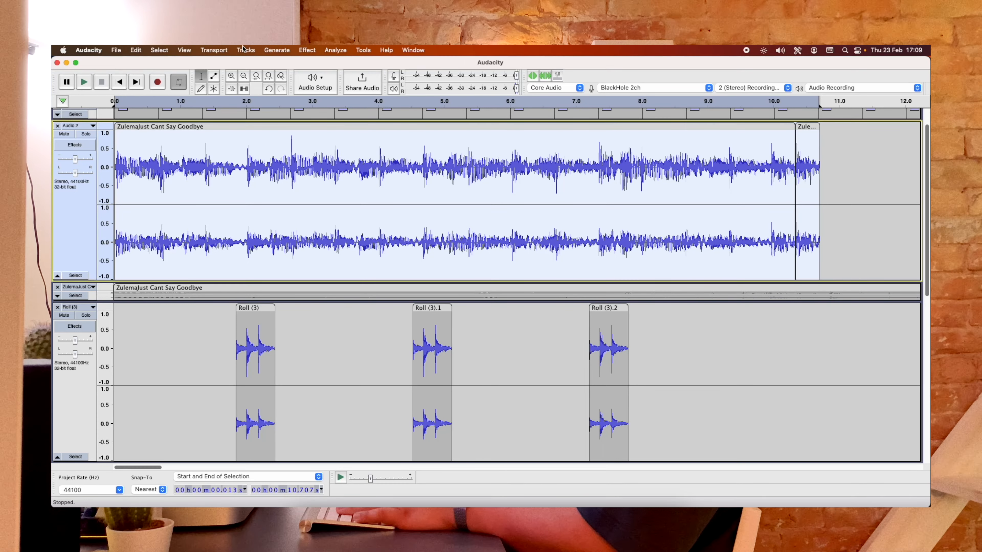
Step: Add a new stereo track below the Roll (7) track and collapse the two roll tracks
click(245, 50)
mouse_move(247, 64)
click(350, 75)
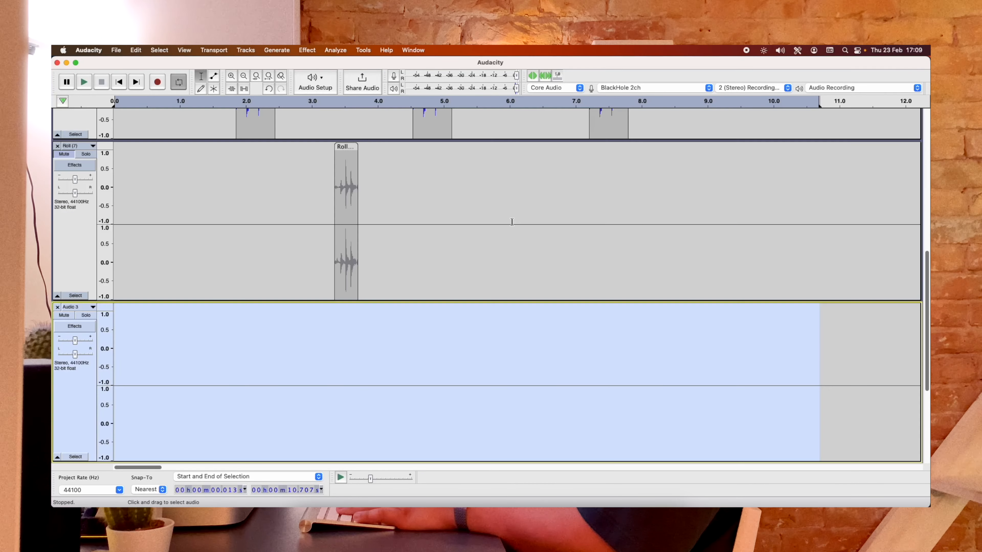
scroll(537, 275, up, 10)
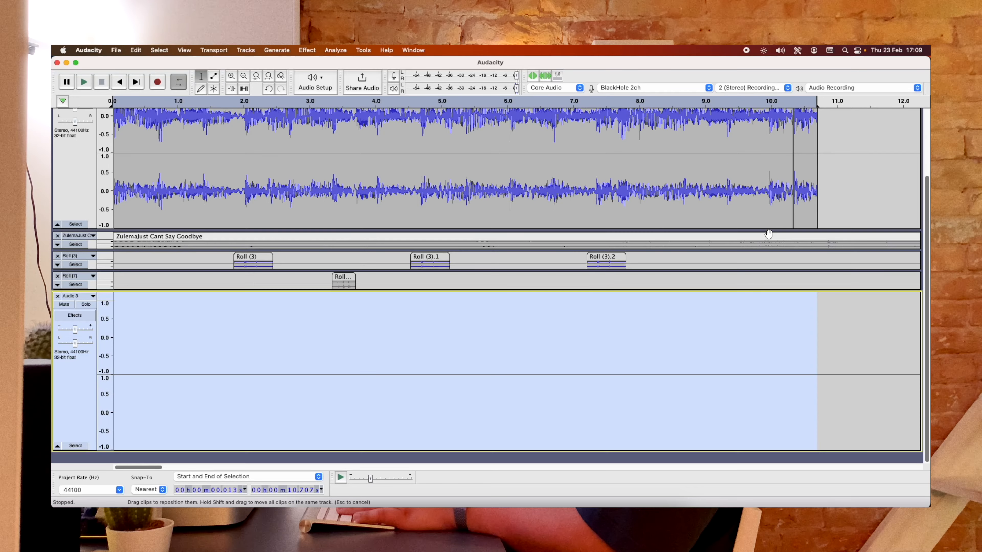
scroll(767, 236, up, 4)
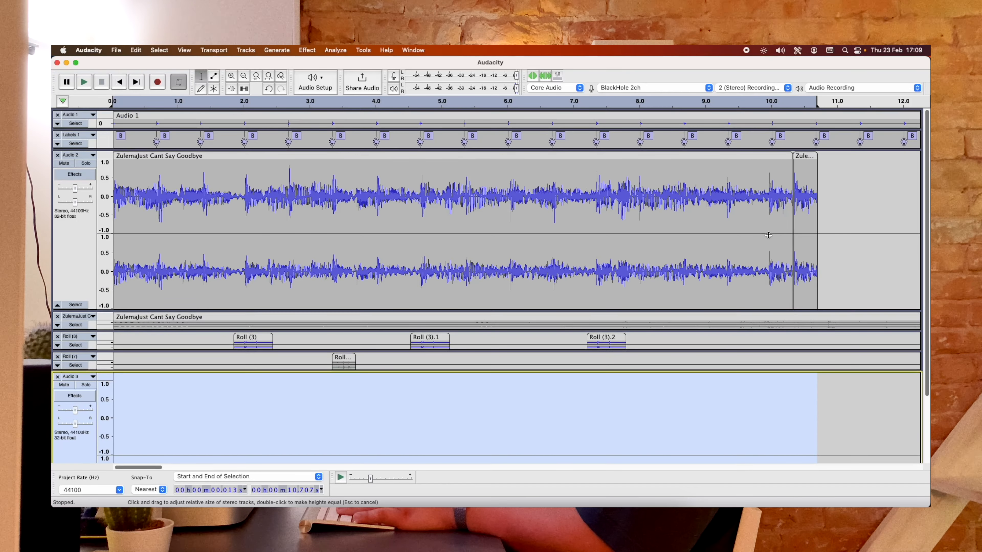
Step: Copy the short end clip of the sample, paste it into the Audio 3 track at about 2.9 seconds and play it
click(808, 154)
scroll(355, 360, down, 3)
key(space)
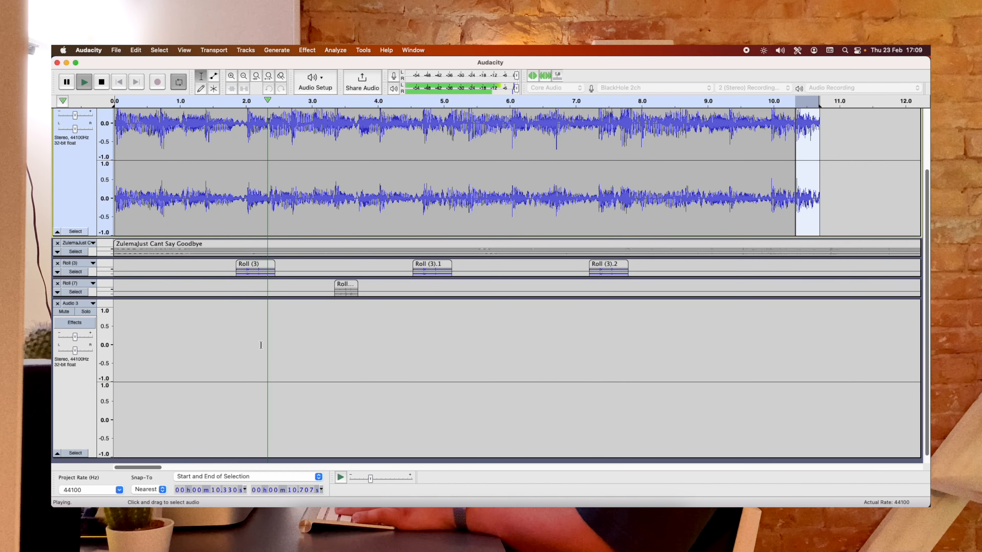
key(space)
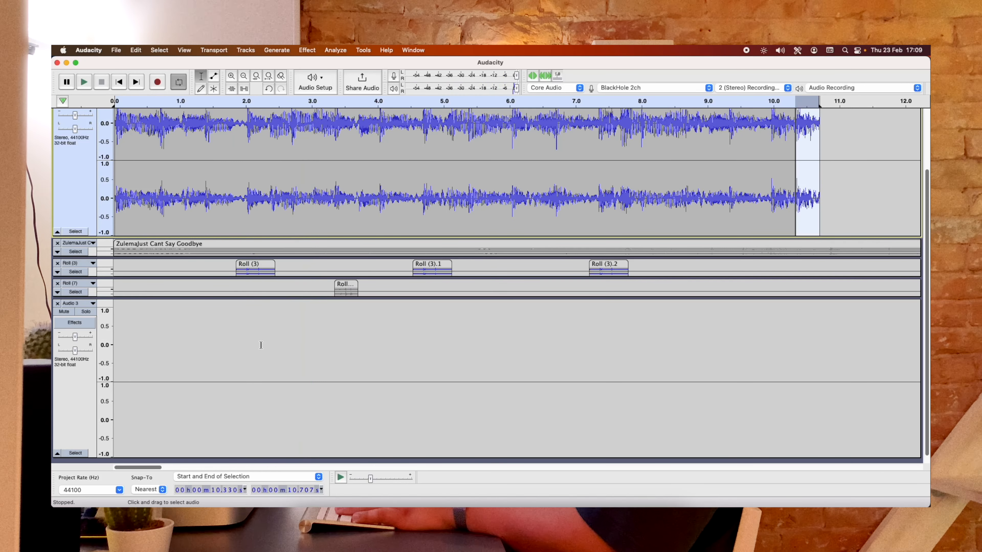
click(303, 349)
key(super+v)
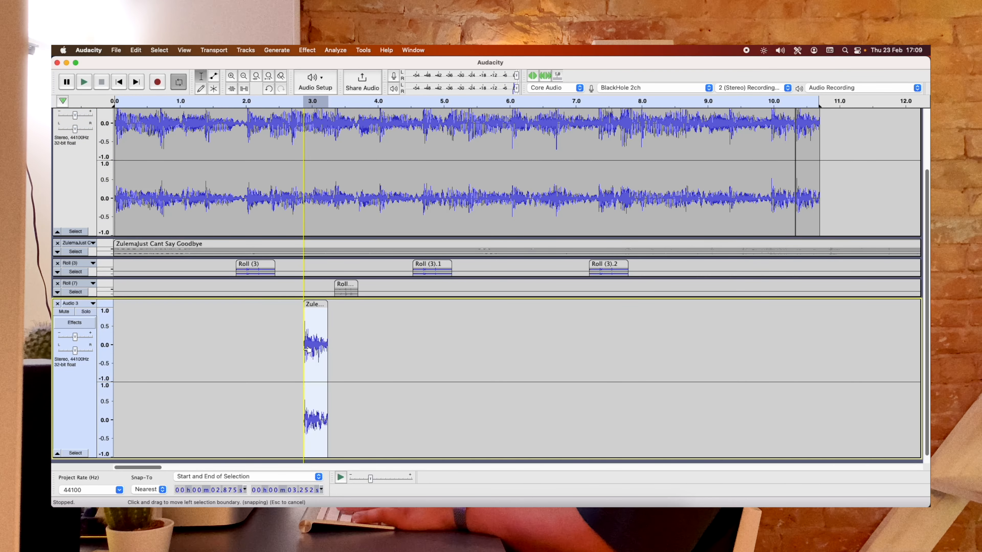
key(space)
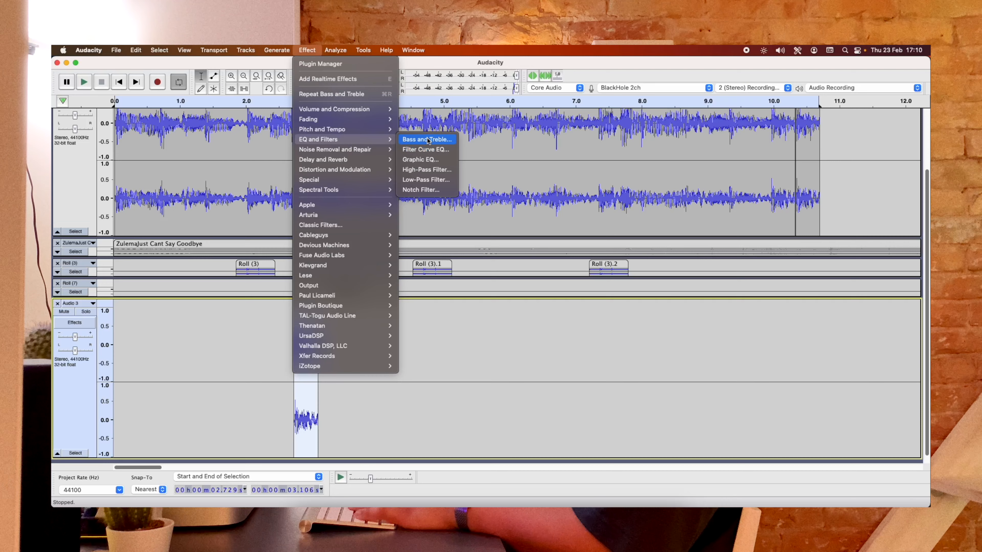
Step: Apply Bass and Treble to the short Audio 3 clip with bass at -23 dB and adjusted treble, and play the result
click(427, 139)
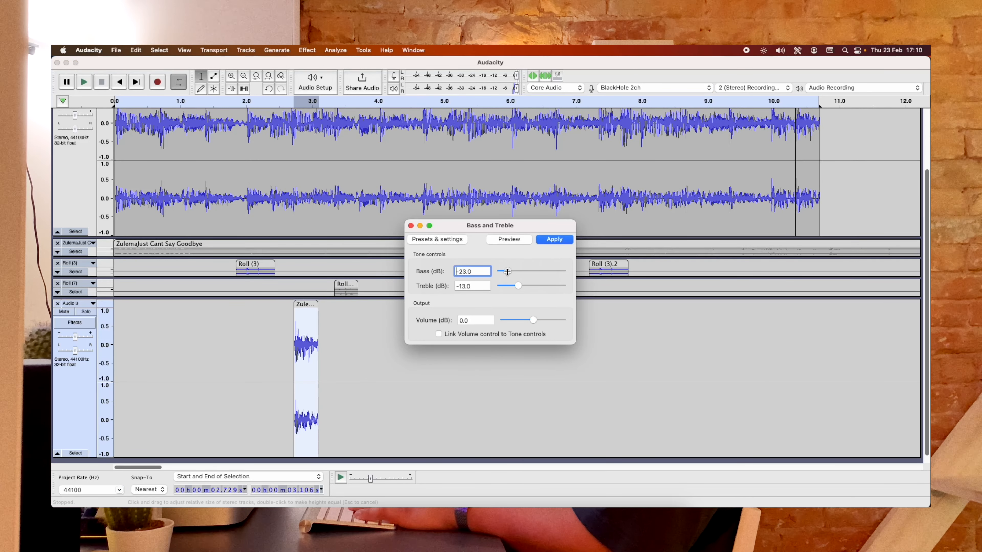
drag(530, 283, 538, 283)
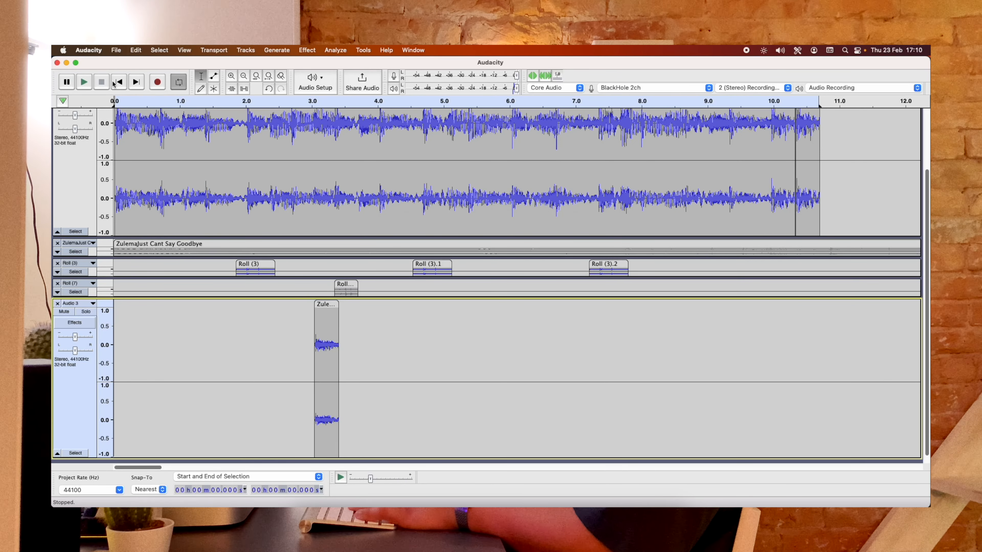
key(space)
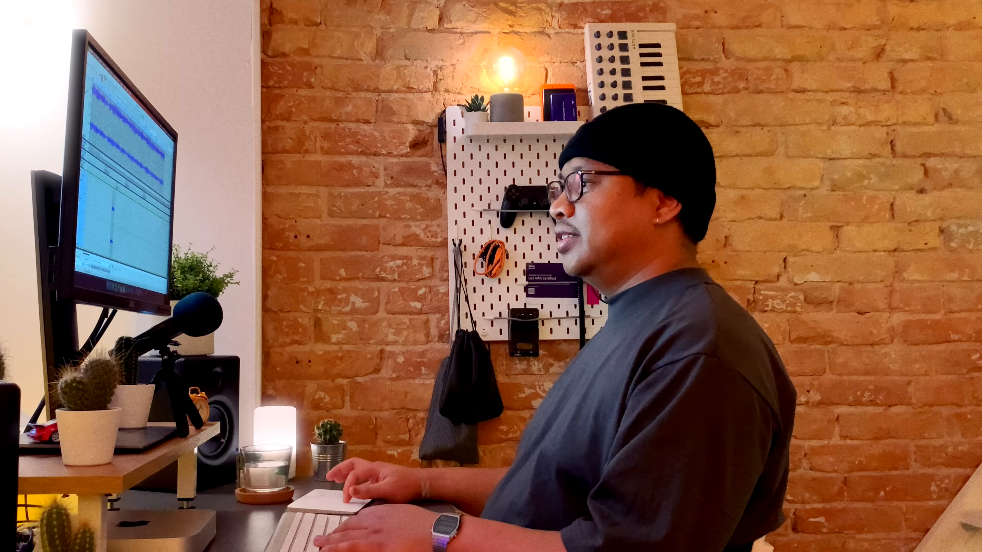
Step: Apply an Adjustable Fade to the short Audio 3 clip and raise the track's gain slightly
click(304, 50)
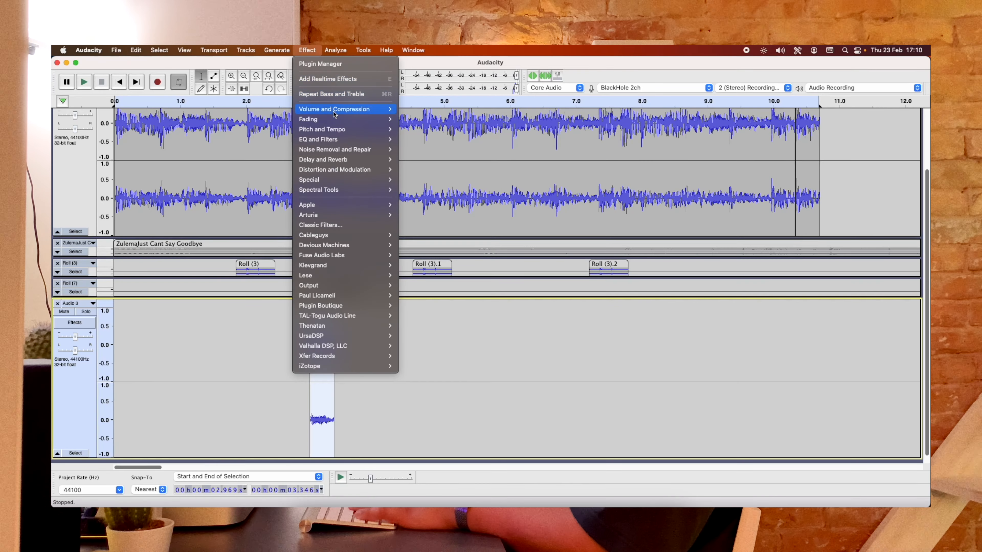
mouse_move(335, 121)
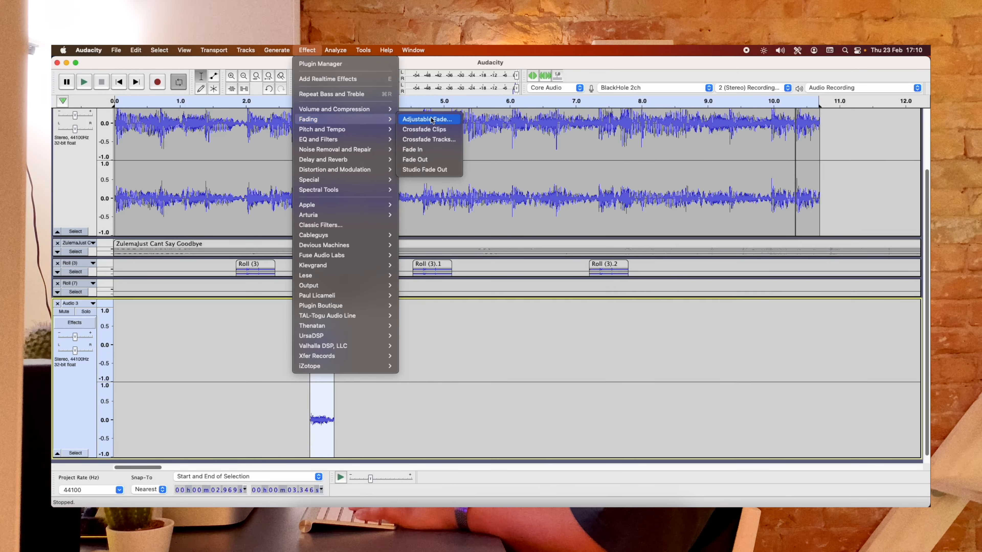
click(444, 121)
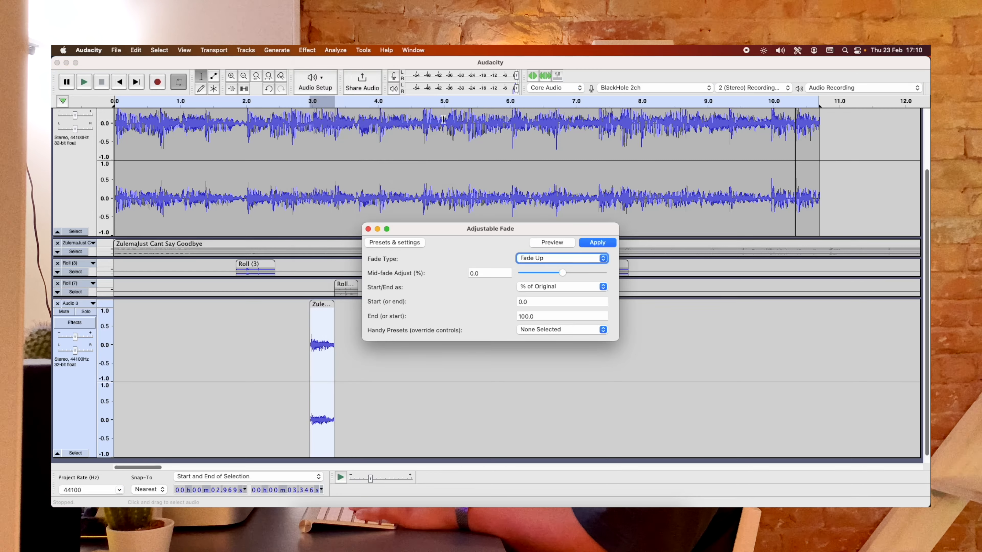
key(Return)
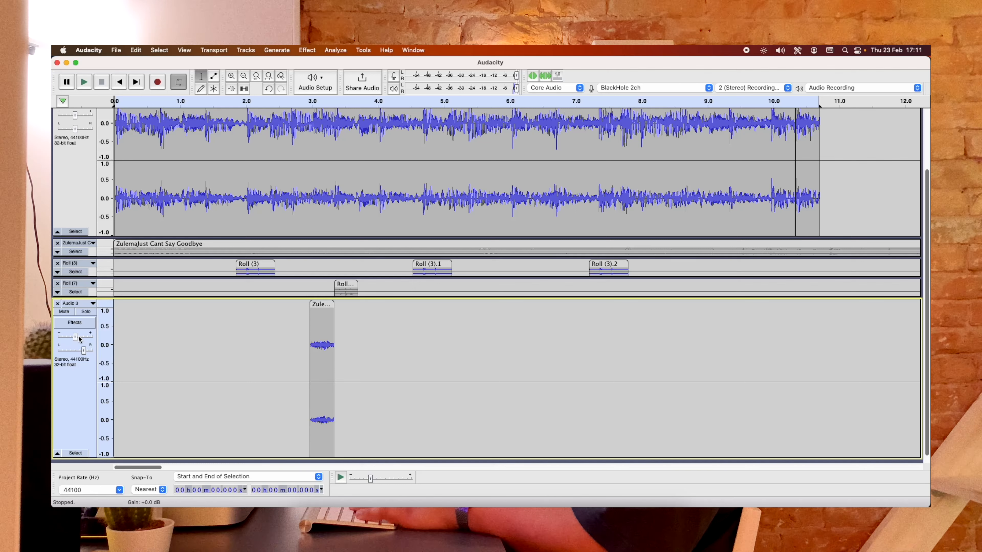
drag(79, 337, 81, 337)
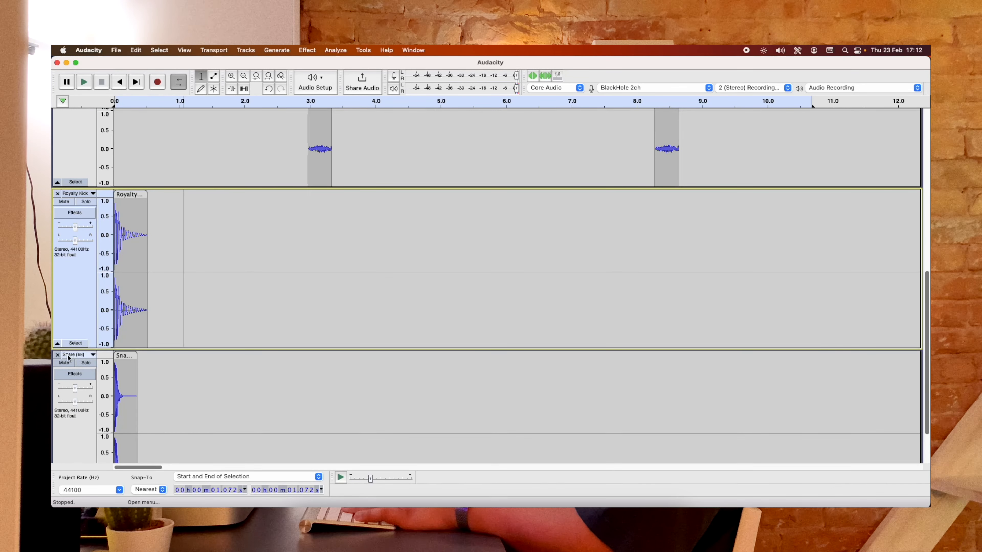
Step: Mute the Snare (68) track, paste a kick copy at about 1 second in the Royalty Kick track and play it
click(68, 358)
click(180, 165)
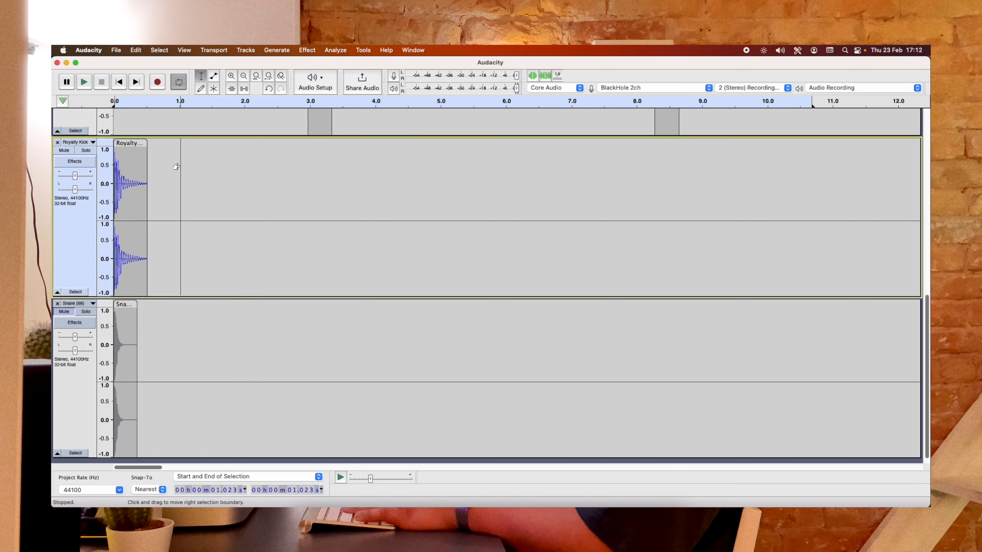
key(super+v)
key(space)
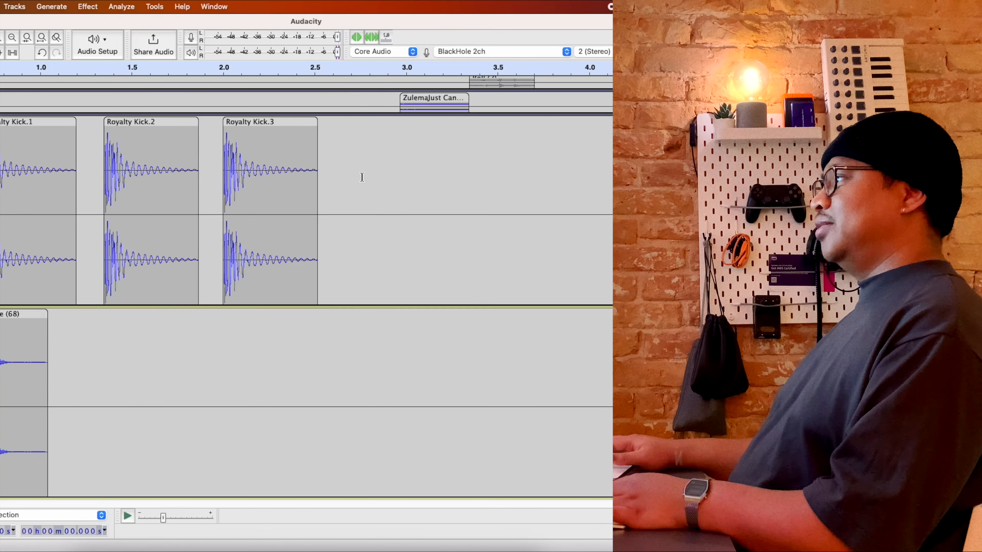
Step: Try to extend the kick pattern by applying Repeat with 4 repeats to the four Royalty Kick clips, and undo it
scroll(362, 177, up, 5)
click(1, 332)
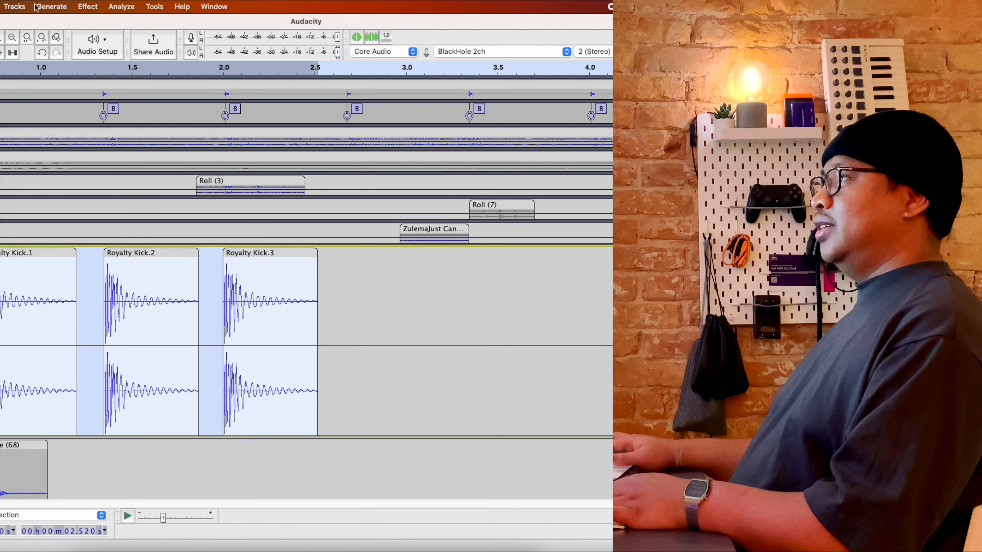
click(90, 6)
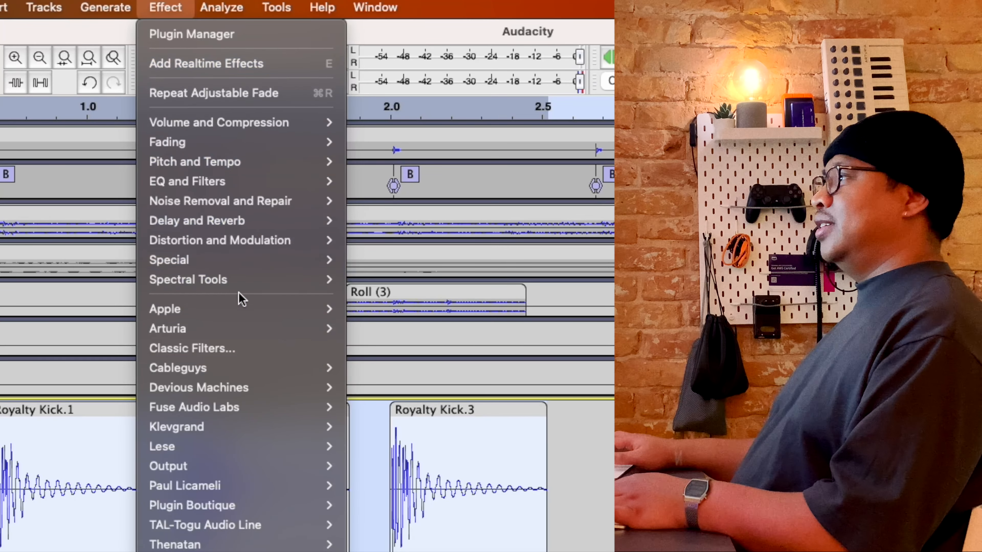
mouse_move(235, 262)
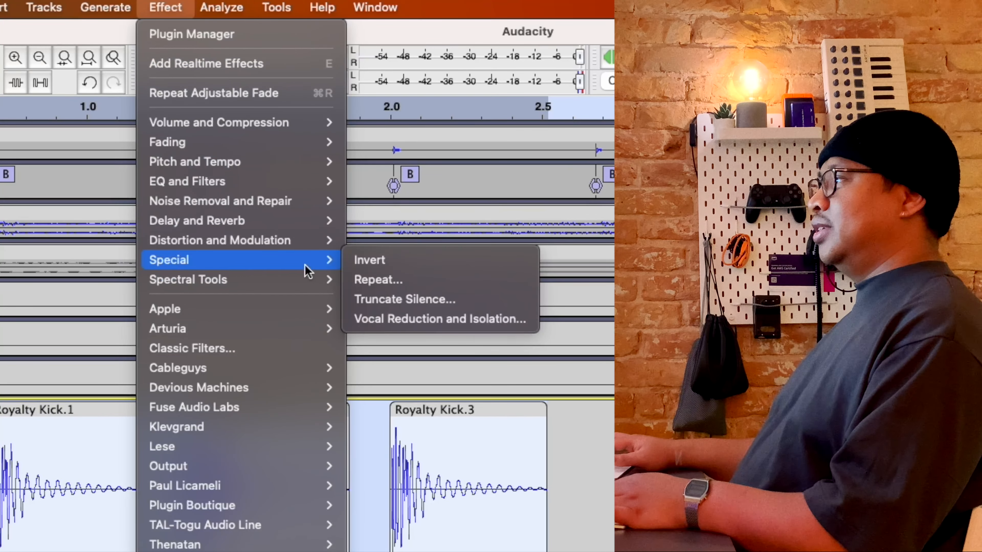
click(378, 275)
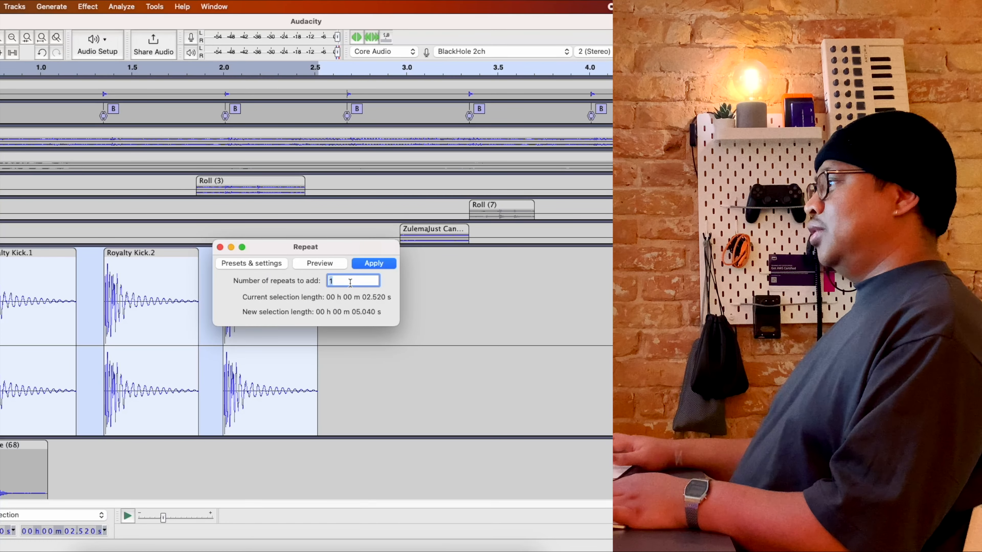
scroll(433, 411, down, 2)
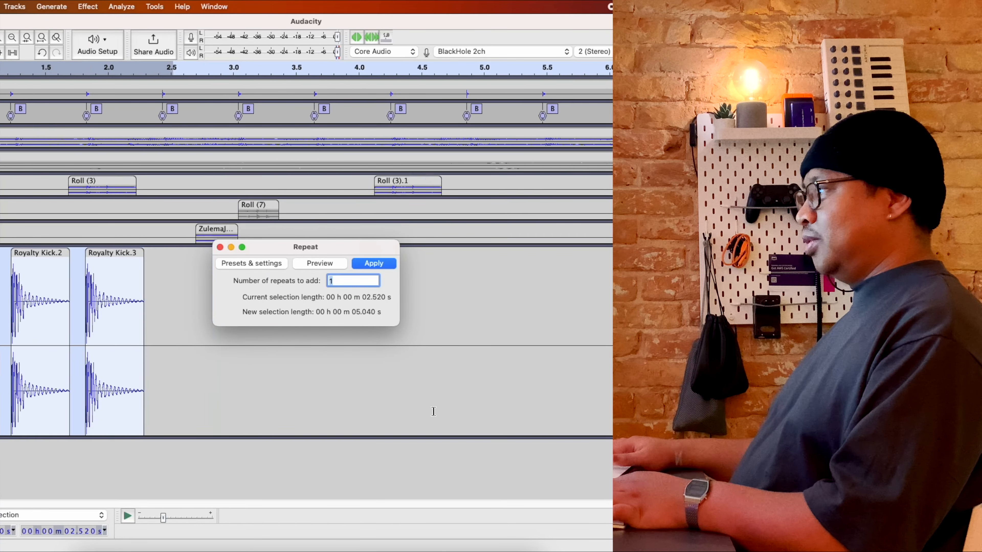
scroll(434, 411, right, 5)
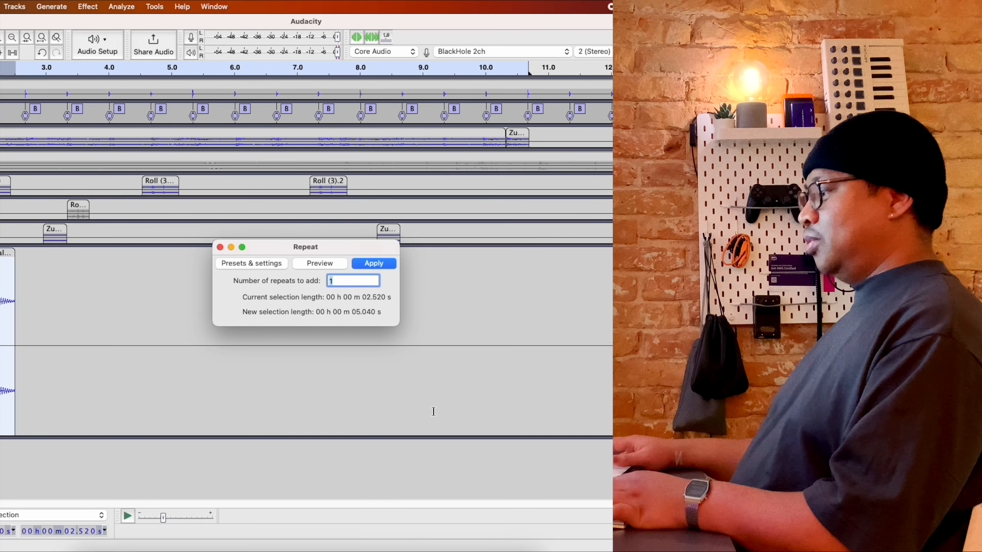
text(4)
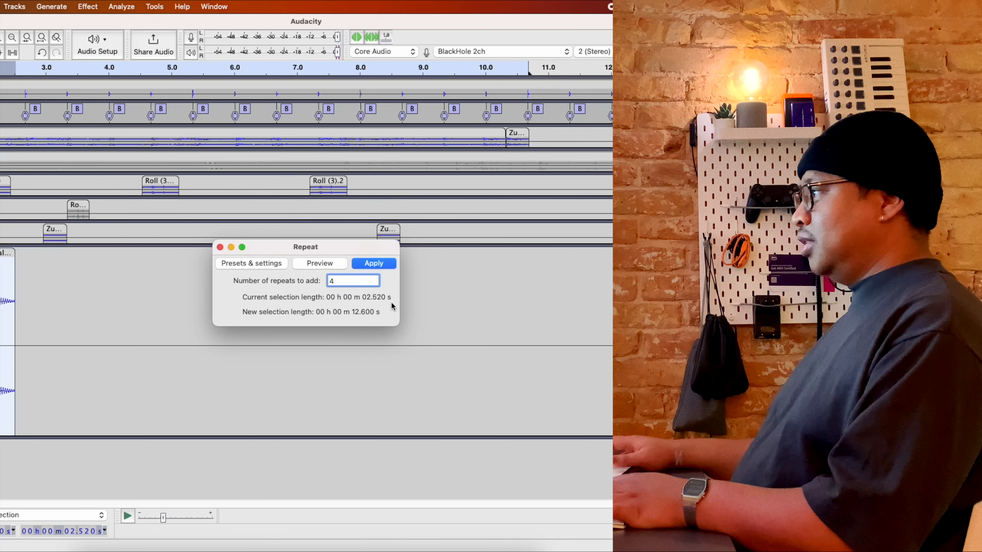
key(Return)
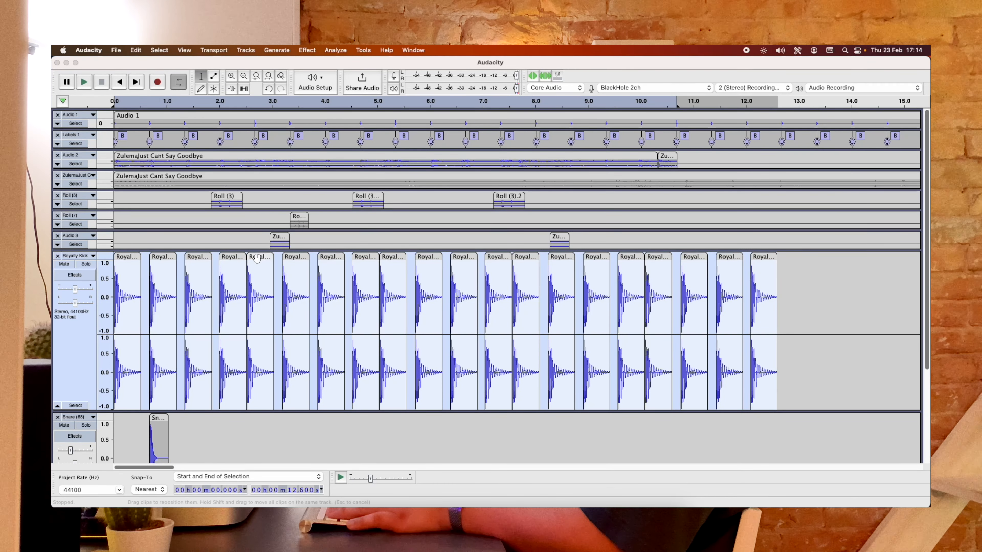
key(super+z)
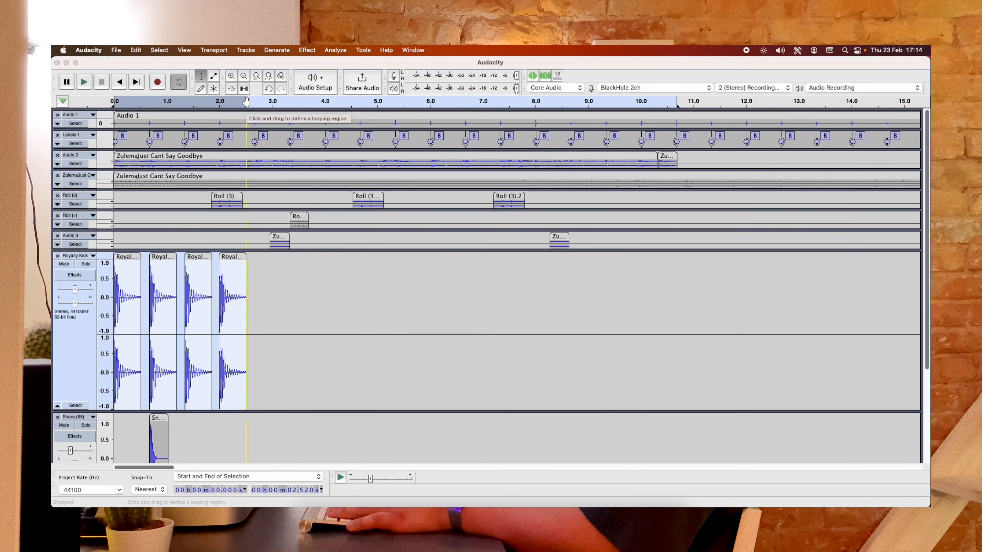
Step: Select the Royalty Kick track from 0 to about 2.7 seconds, repeat that selection 4 times and play the result
drag(249, 101, 259, 102)
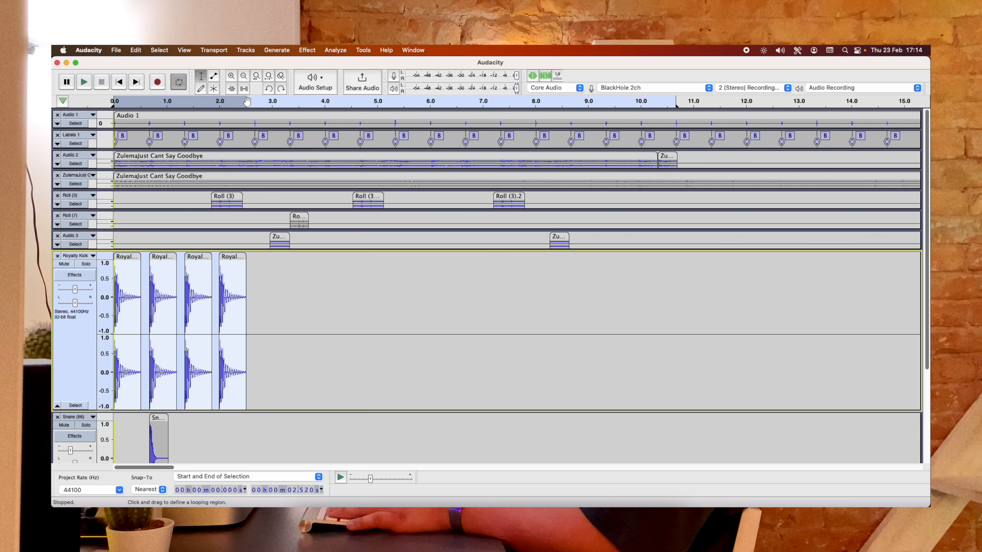
scroll(250, 286, up, 3)
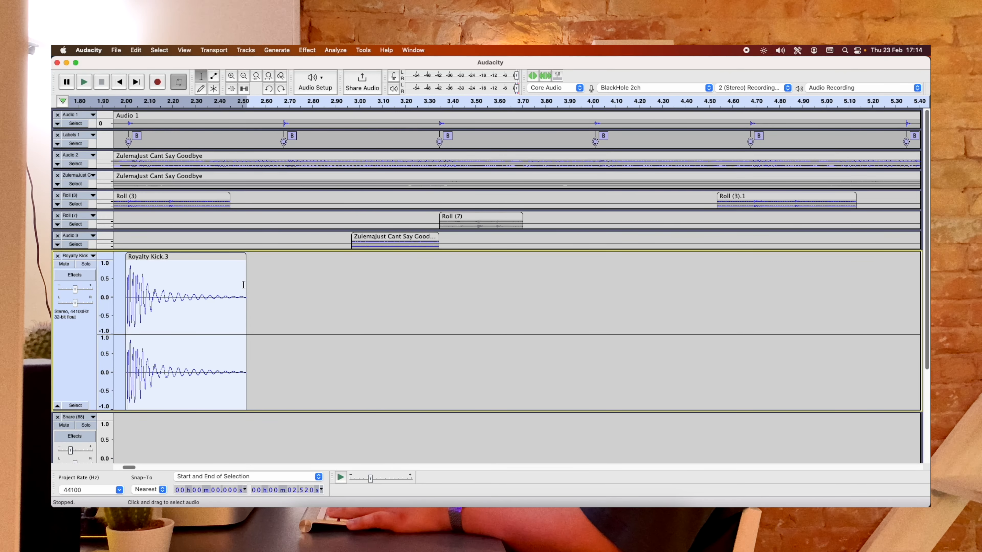
click(290, 276)
scroll(278, 273, down, 5)
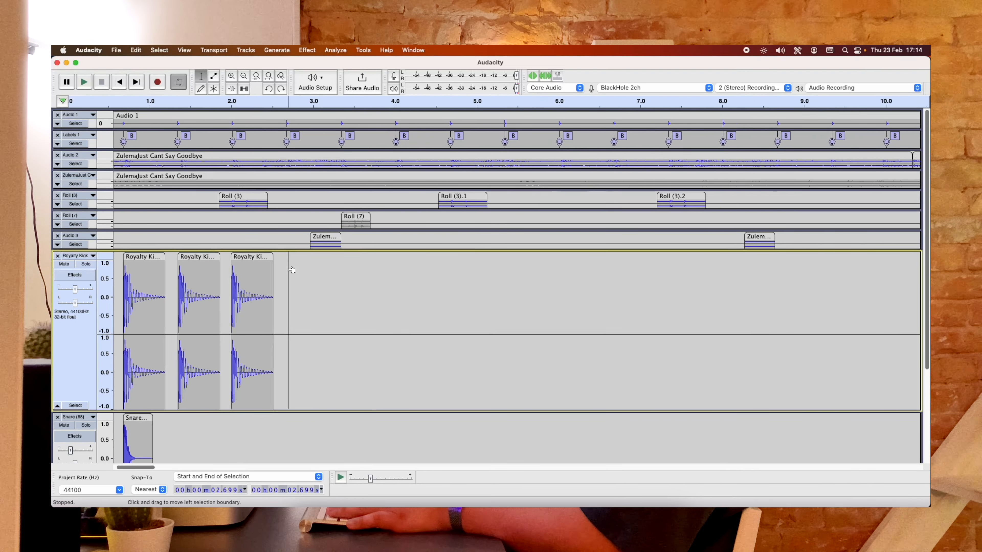
scroll(288, 271, down, 3)
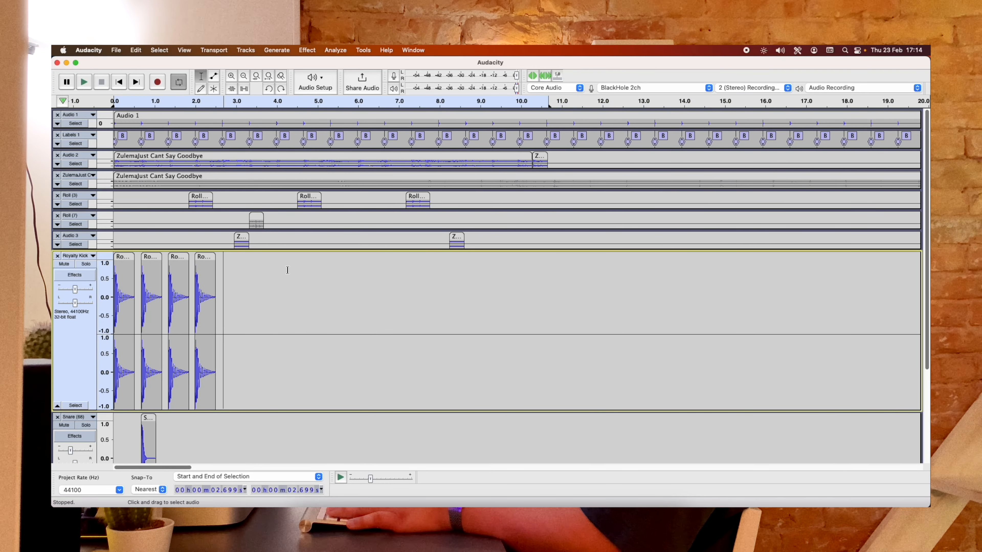
drag(222, 279, 108, 278)
click(336, 50)
mouse_move(317, 48)
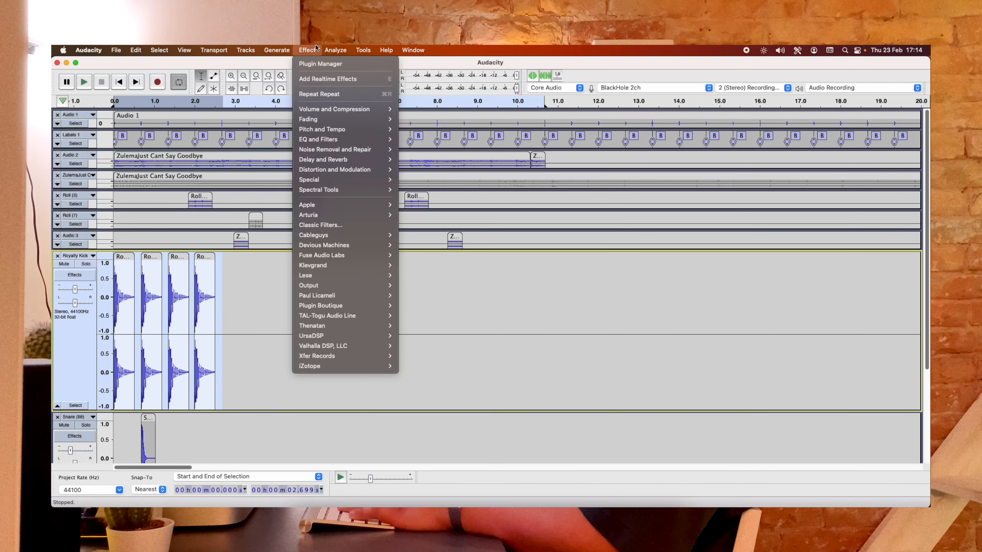
click(317, 94)
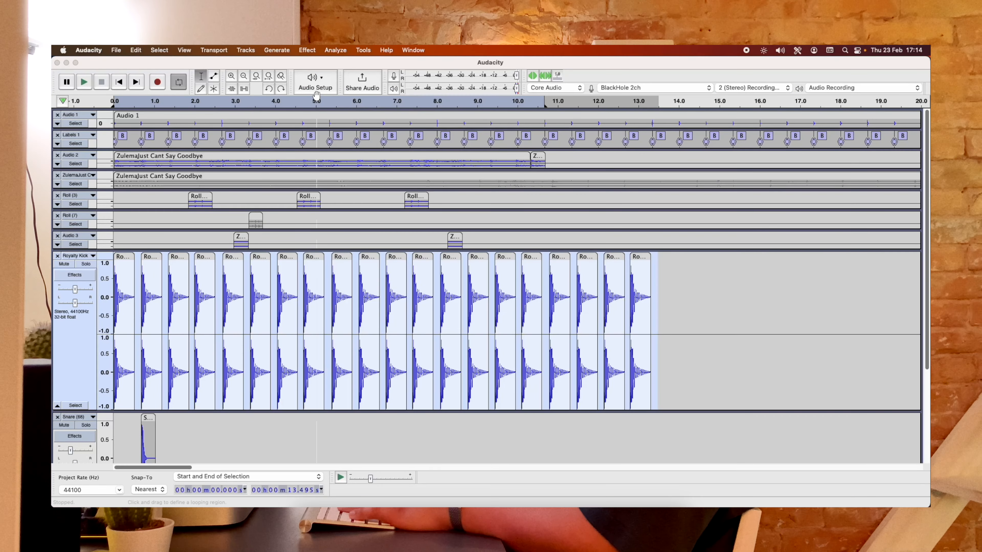
key(space)
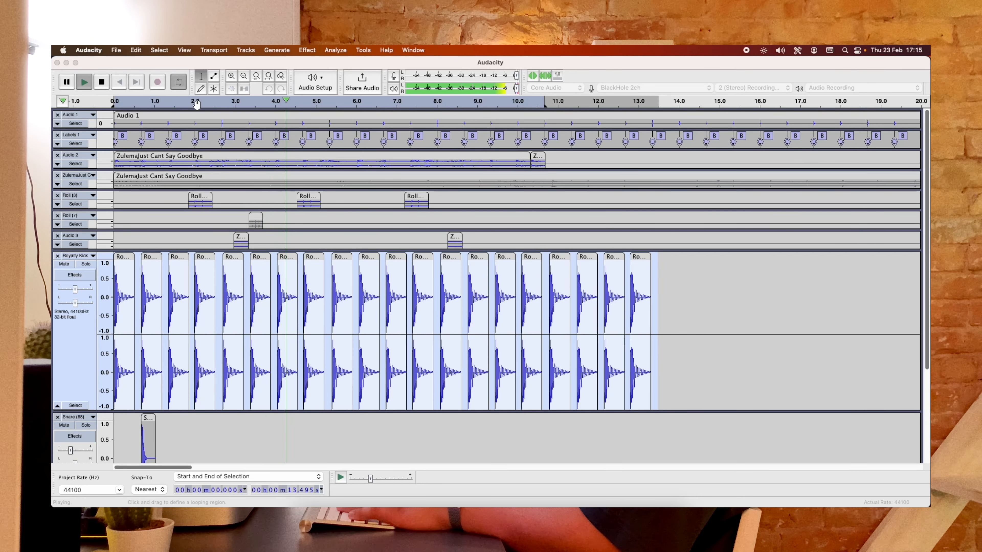
key(space)
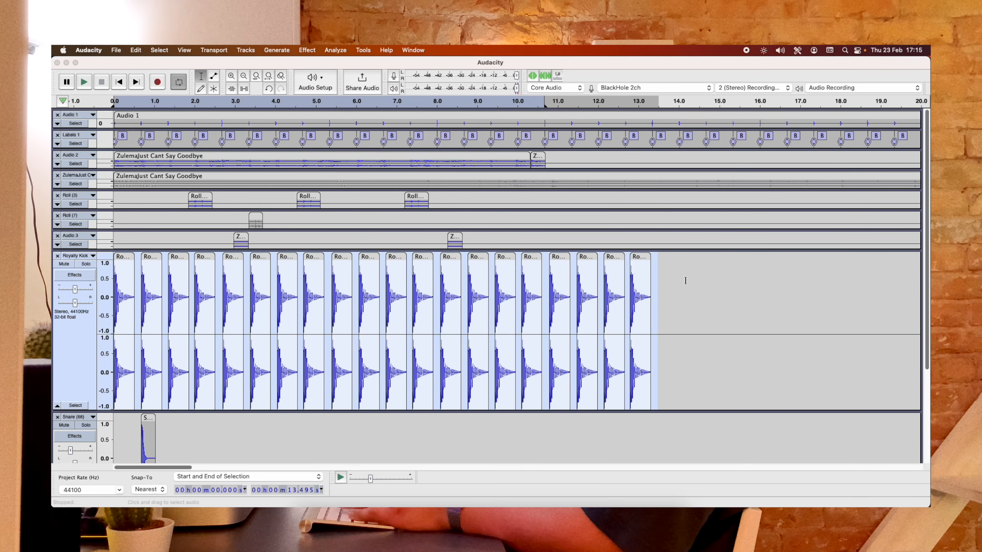
Step: Remove the kicks beyond the end of the sample loop and align the remaining Royalty Kick clips with the beat labels
click(630, 284)
drag(697, 258, 693, 258)
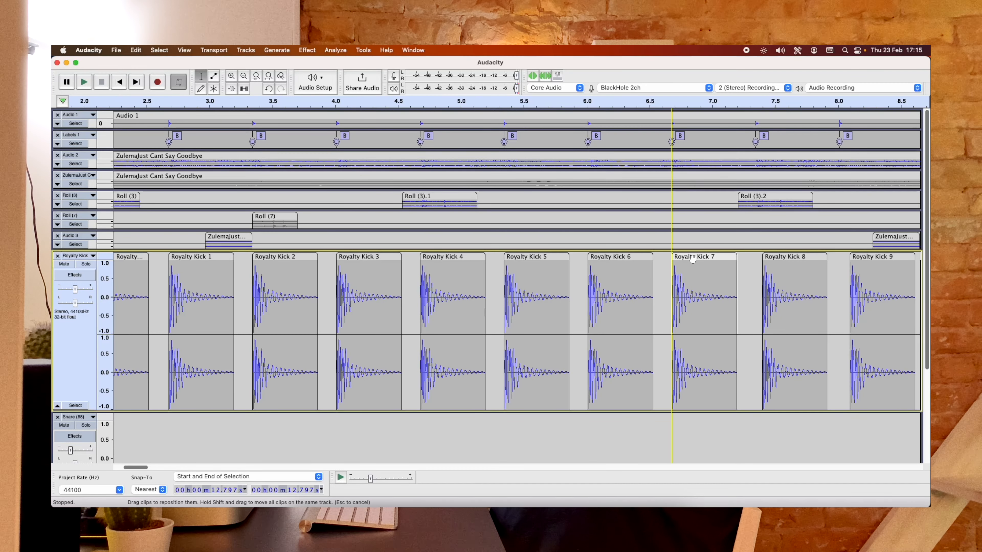
scroll(692, 259, right, 5)
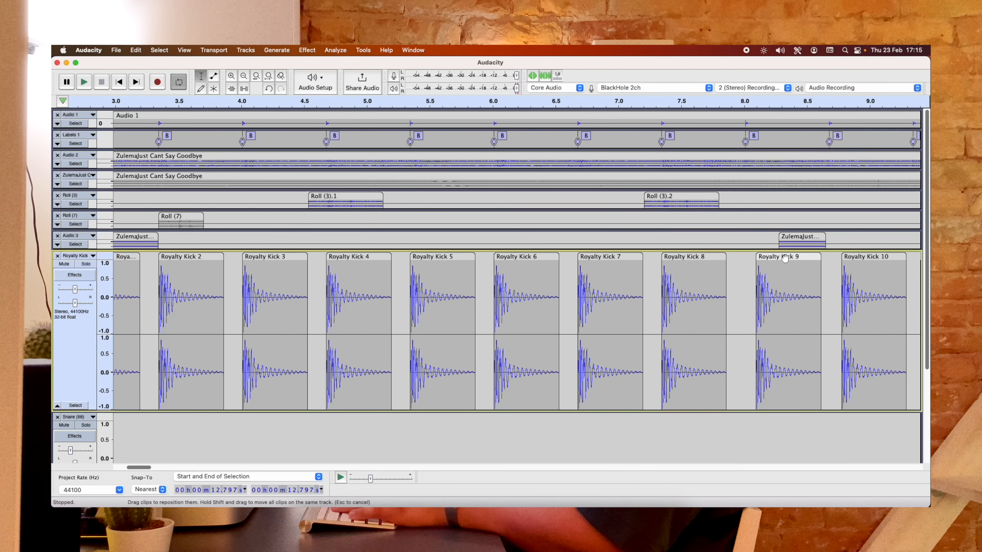
scroll(779, 258, right, 20)
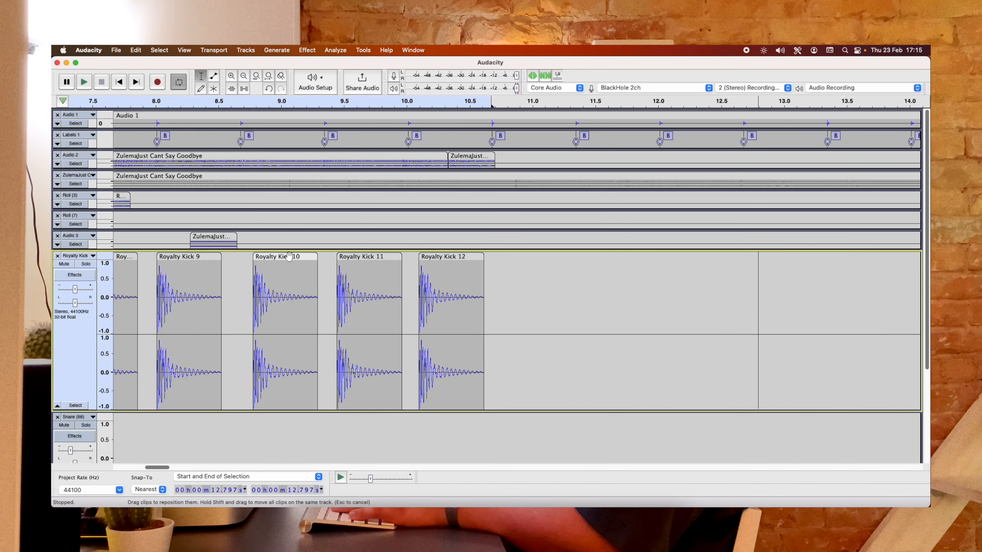
drag(292, 258, 280, 257)
drag(356, 259, 344, 258)
drag(448, 258, 438, 258)
Step: Play the aligned kick pattern together with the sample from the start
scroll(356, 324, down, 3)
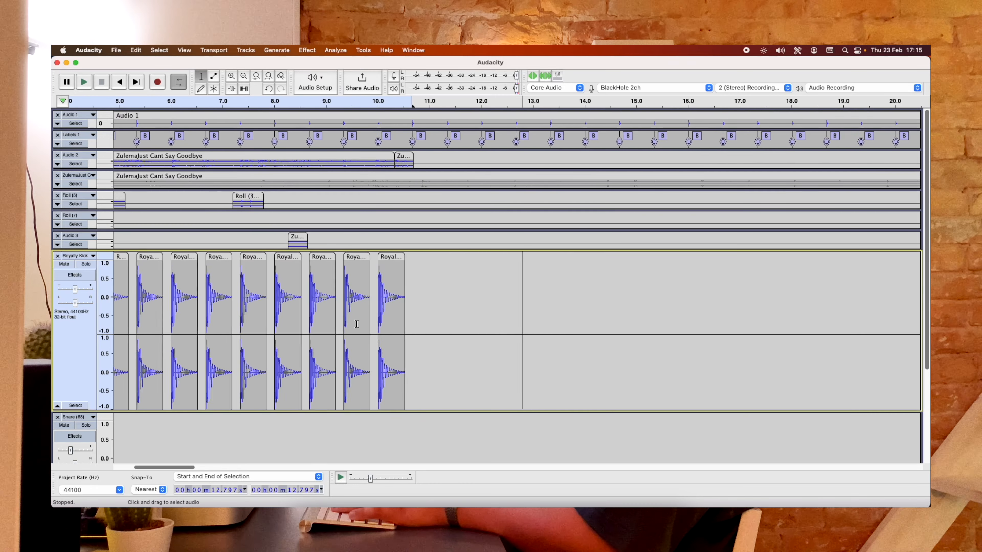
scroll(357, 325, left, 5)
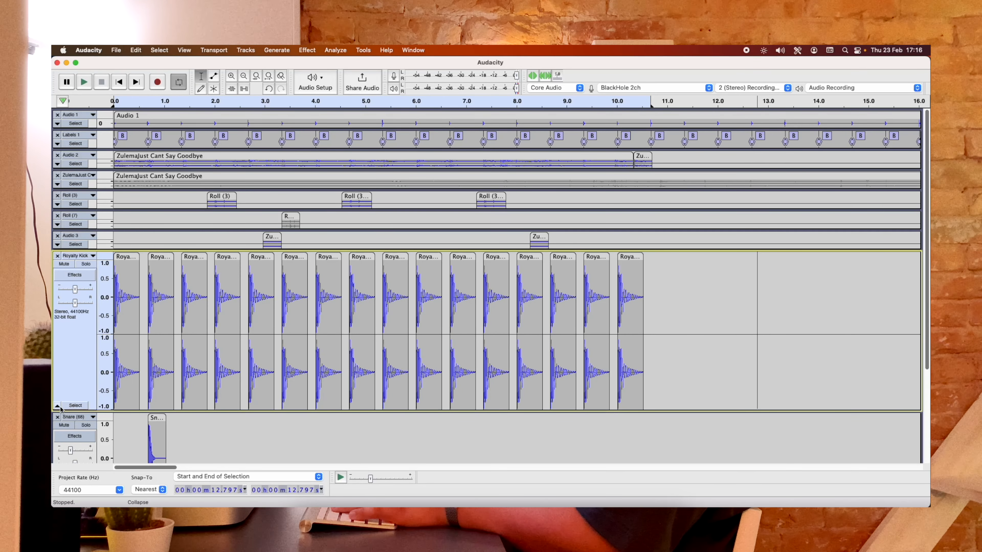
key(Home)
key(space)
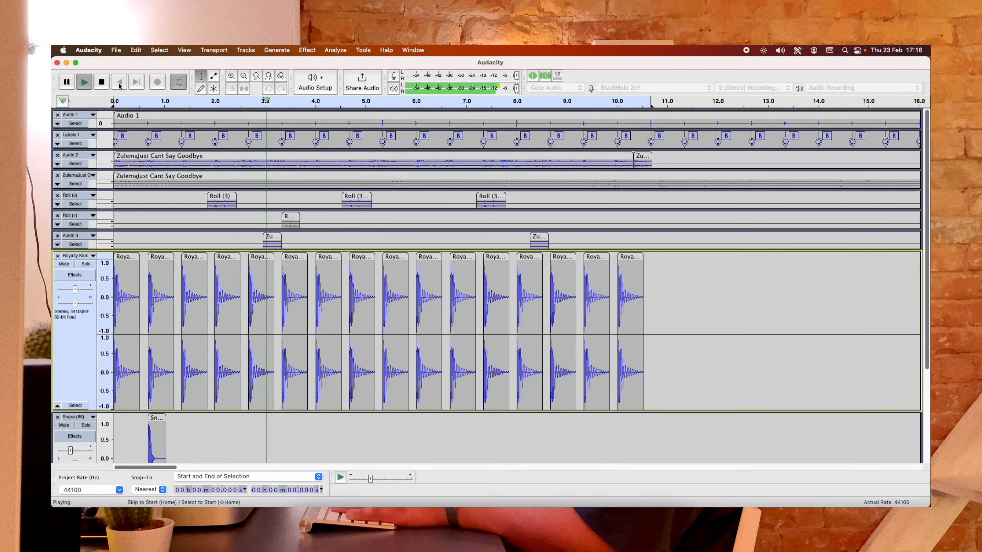
key(space)
Step: Paste a copy of the snare at about 3.35 seconds in the Snare (68) track and play from the start
scroll(156, 422, down, 3)
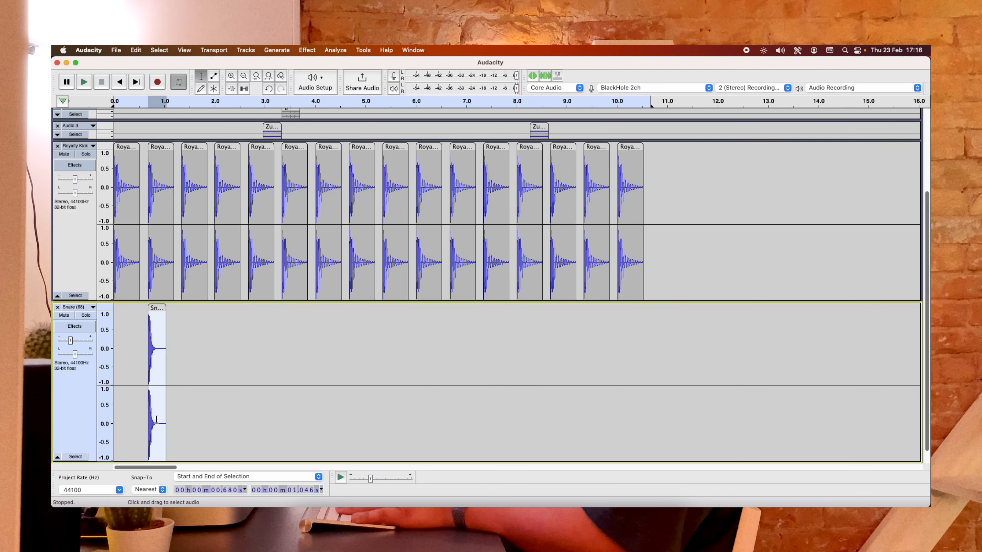
click(282, 338)
key(ctrl+v)
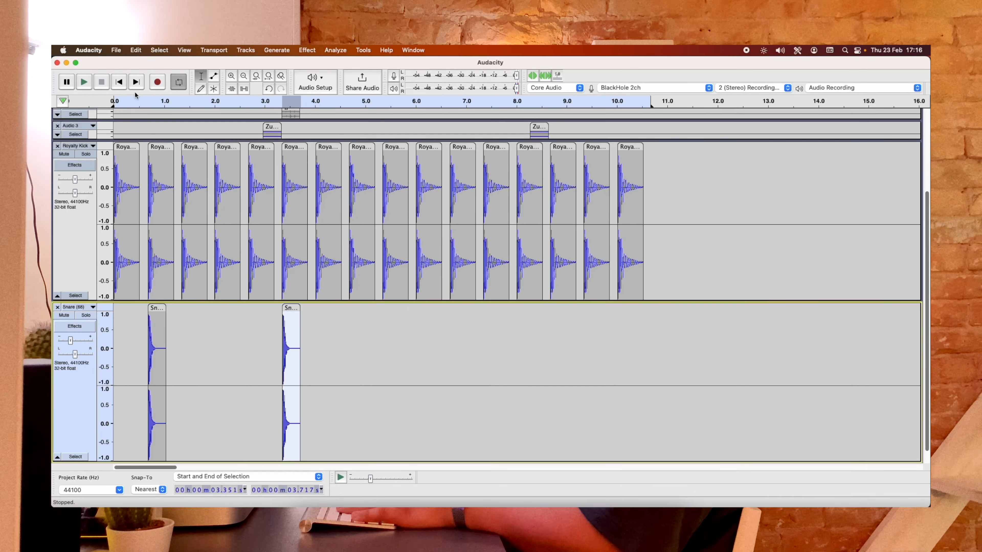
click(119, 81)
key(space)
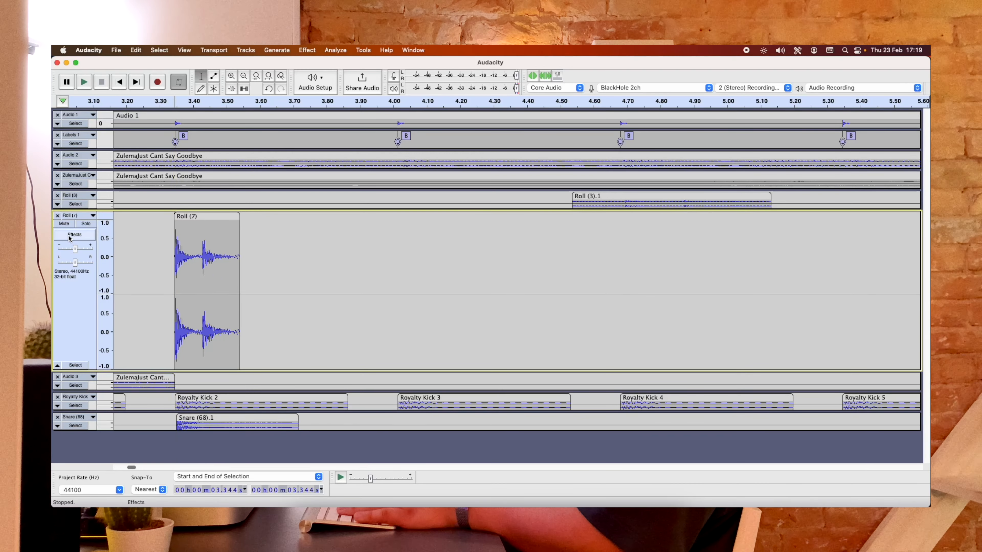
Step: Play the beat and apply Bass and Treble to the Roll (3) clips with bass at -15 dB and treble at 20 dB
key(space)
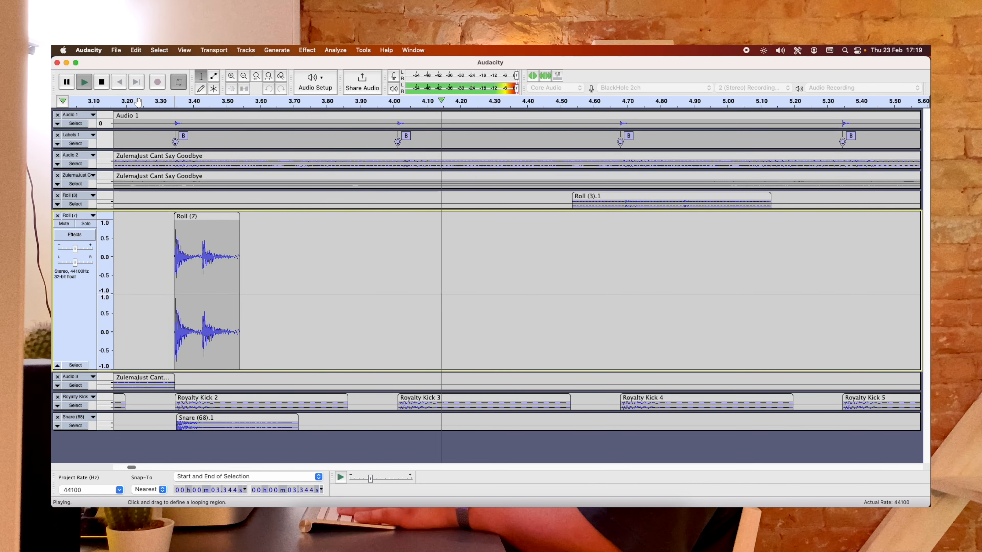
key(space)
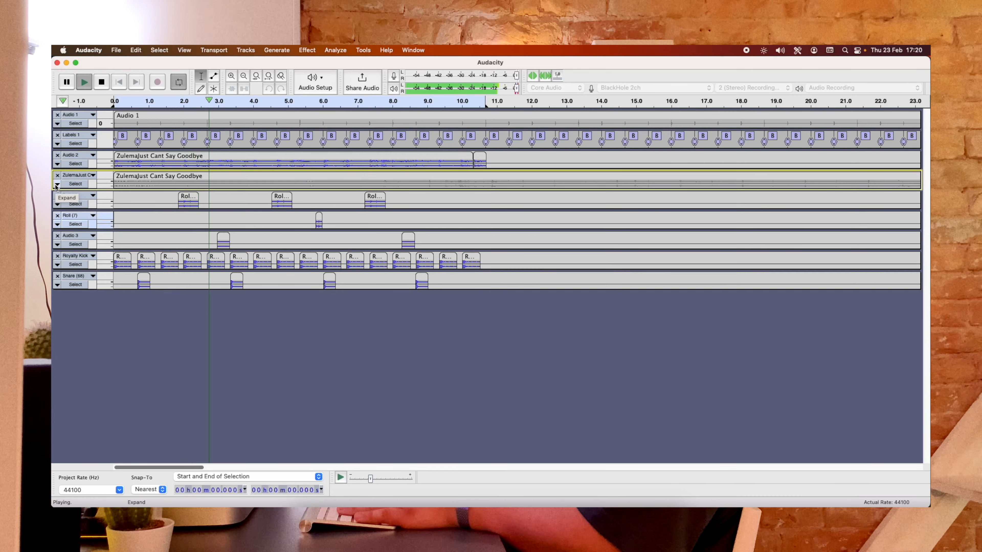
click(57, 204)
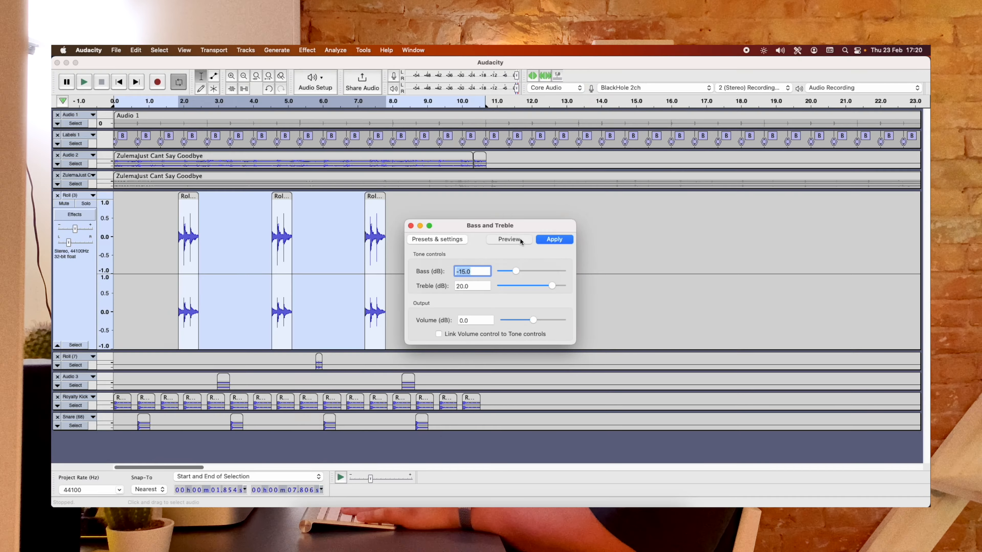
click(554, 237)
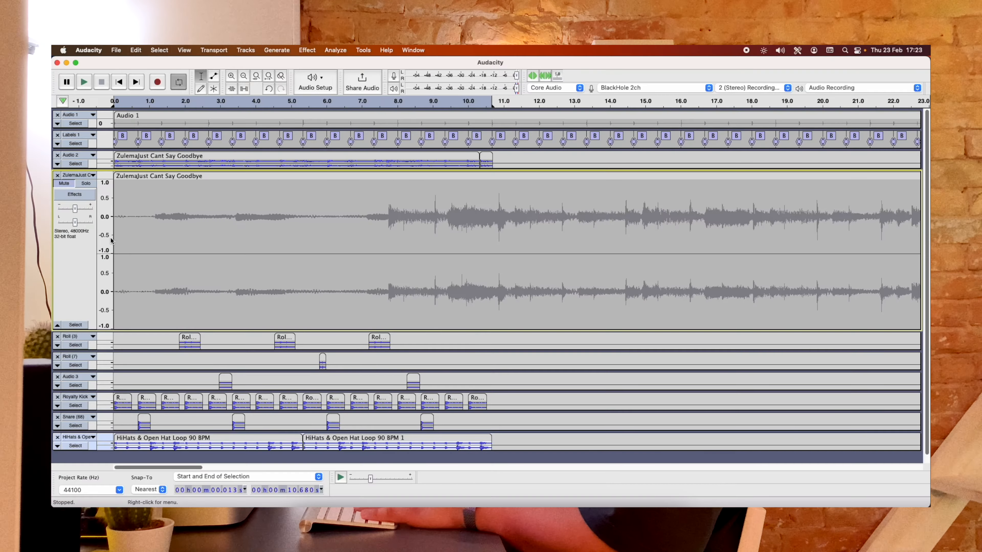
Step: Solo the full ZulemaJust Cant Say Goodbye song track and play its opening section
scroll(85, 209, down, 5)
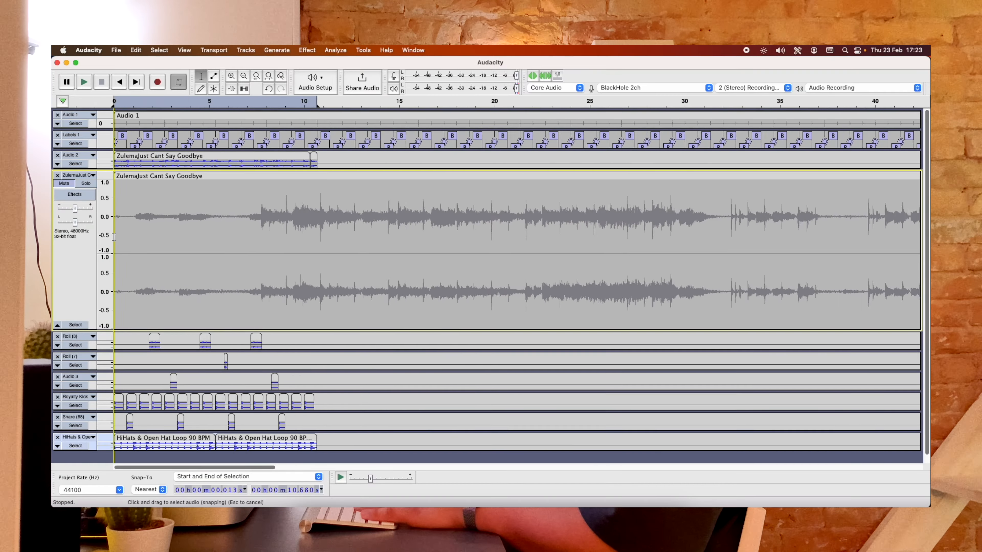
click(85, 185)
key(space)
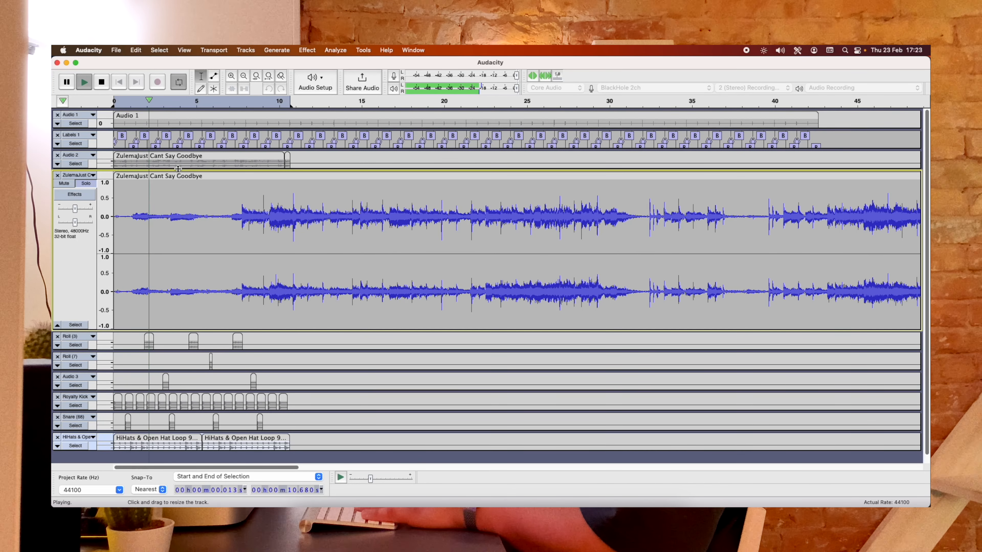
Step: Cut the section from about 1.1 to 7.8 seconds out of the soloed song track and start adding a new track
drag(132, 217, 241, 216)
key(Delete)
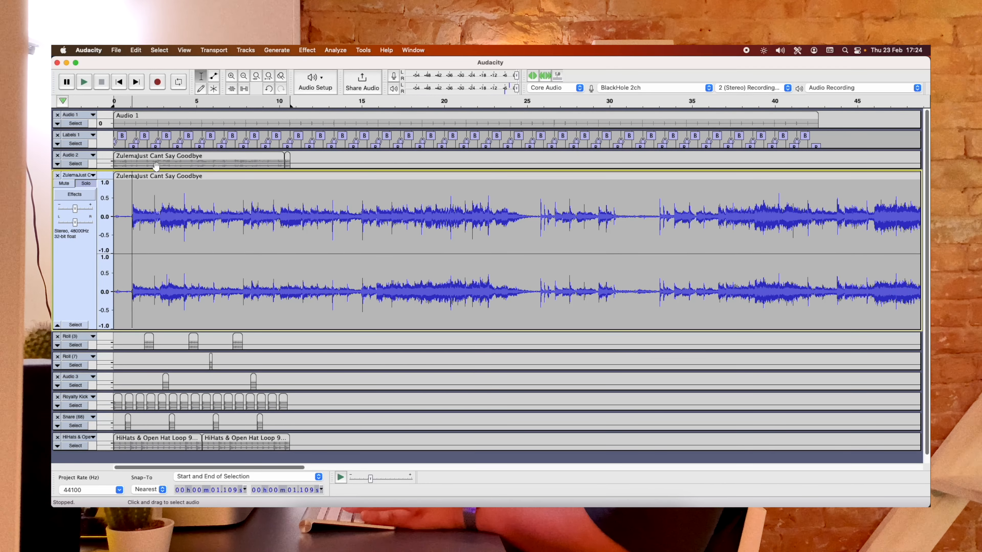
click(246, 50)
mouse_move(270, 63)
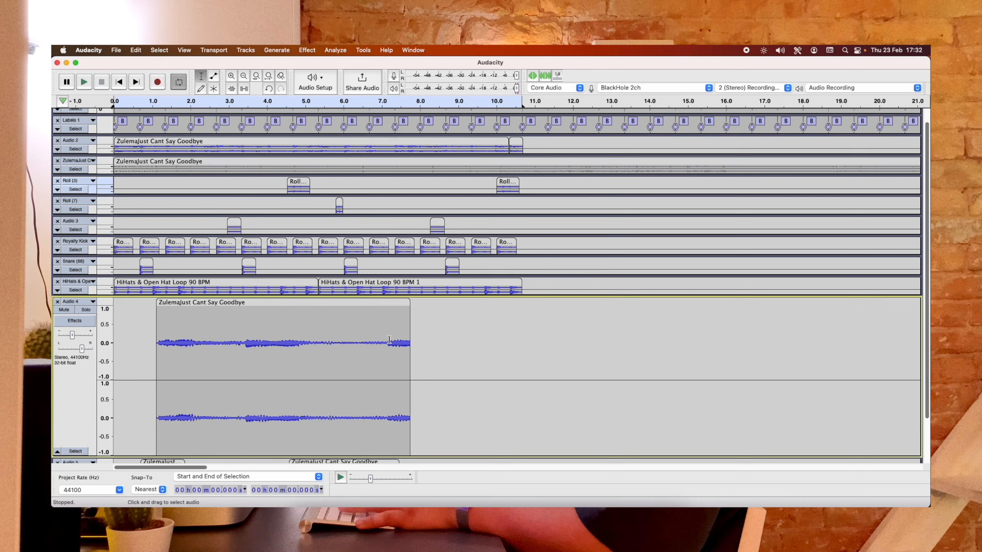
click(387, 342)
key(super+x)
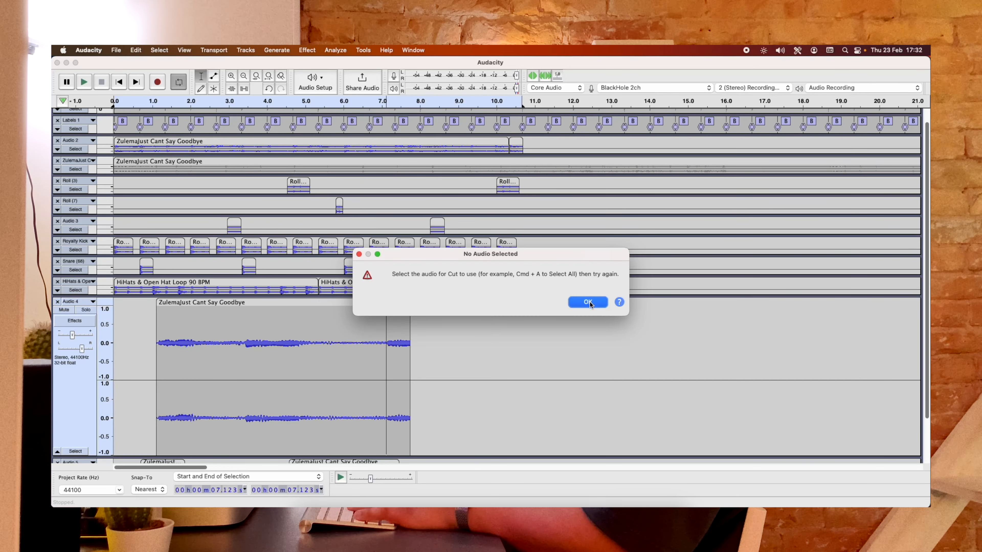
click(588, 302)
click(364, 303)
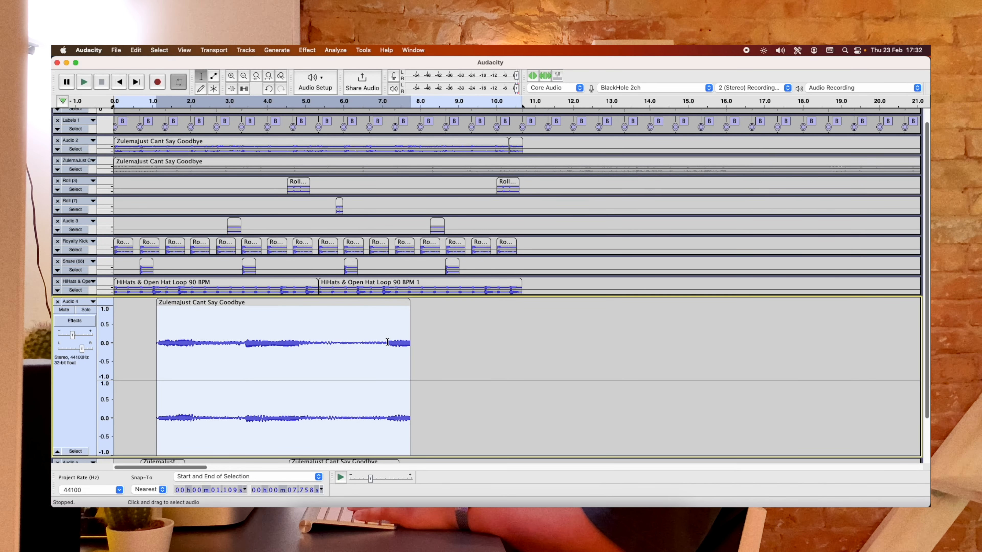
Step: Cut the end of the Audio 4 clip from about 7.1 seconds and paste it at about 10 seconds in the same track
right_click(387, 342)
drag(387, 343, 409, 343)
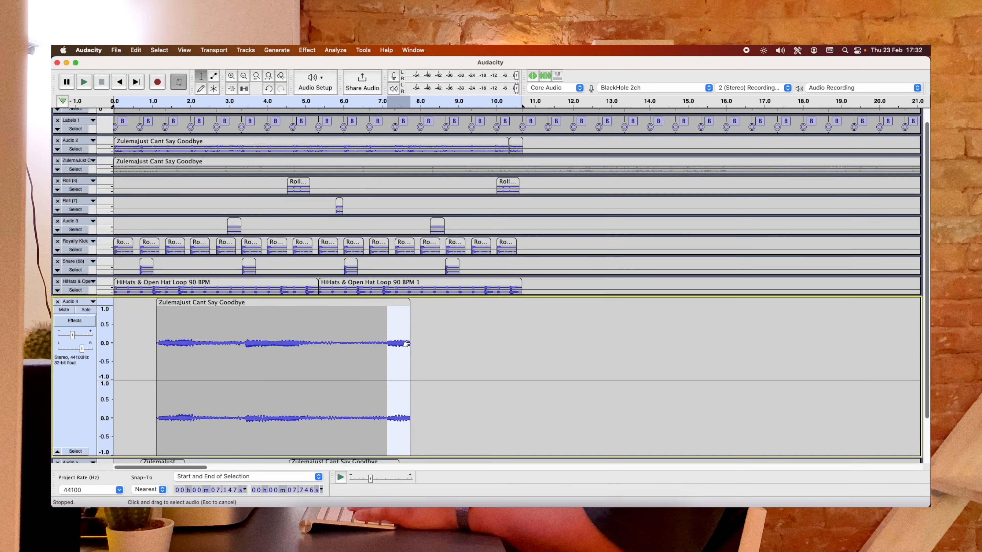
right_click(401, 343)
click(410, 348)
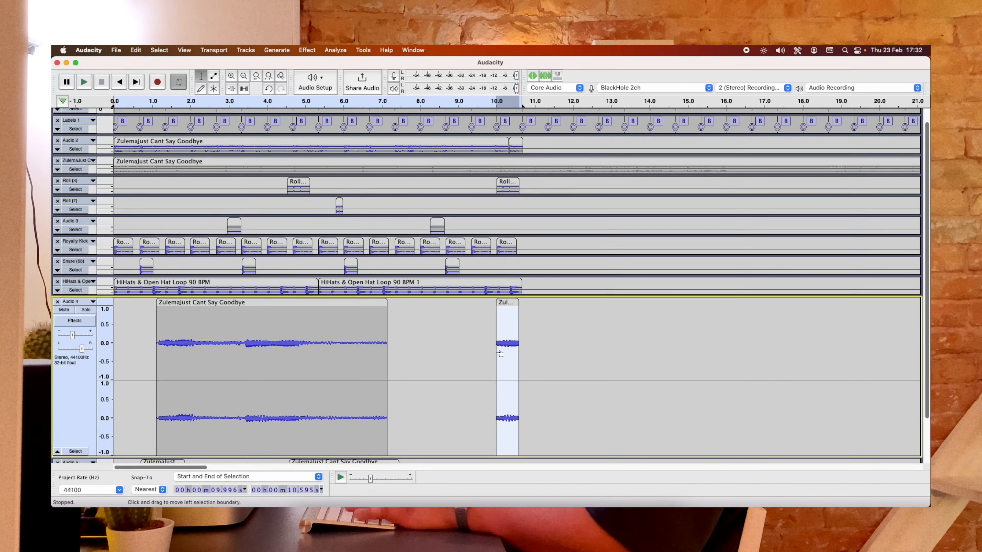